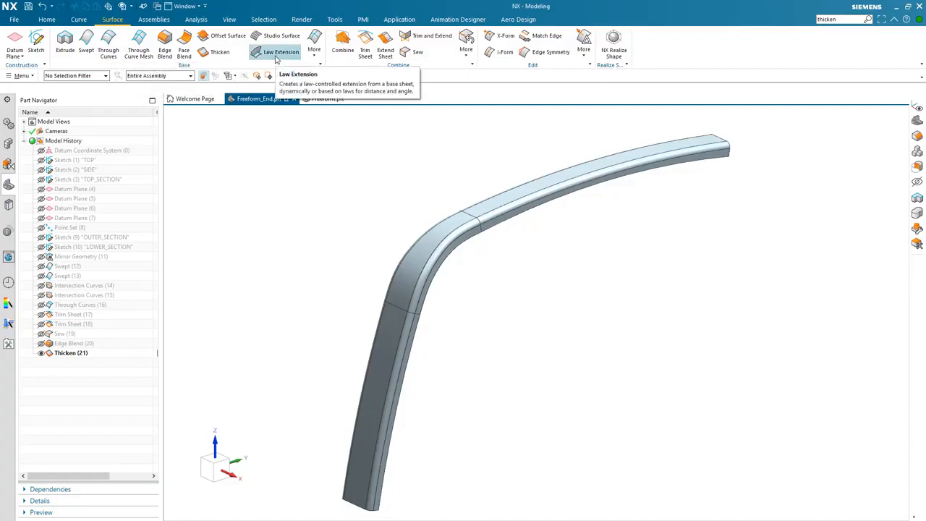
click(78, 19)
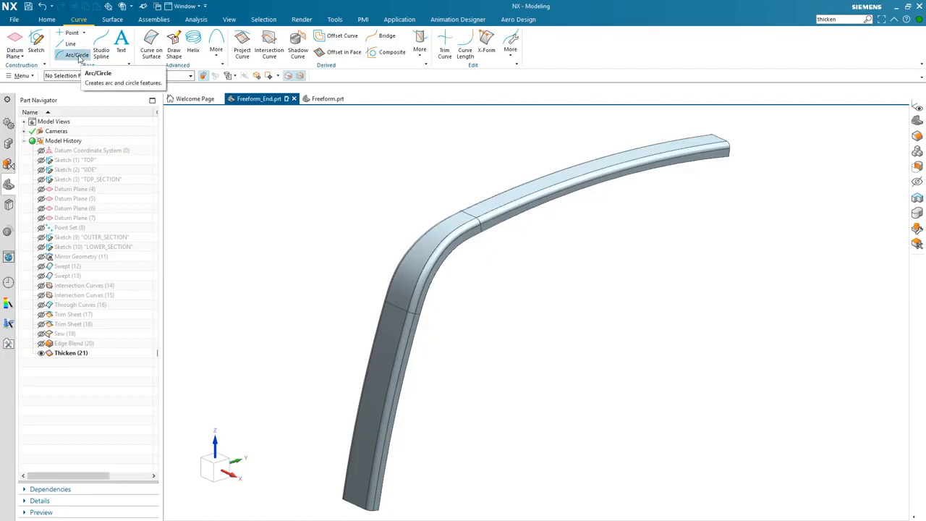
click(113, 20)
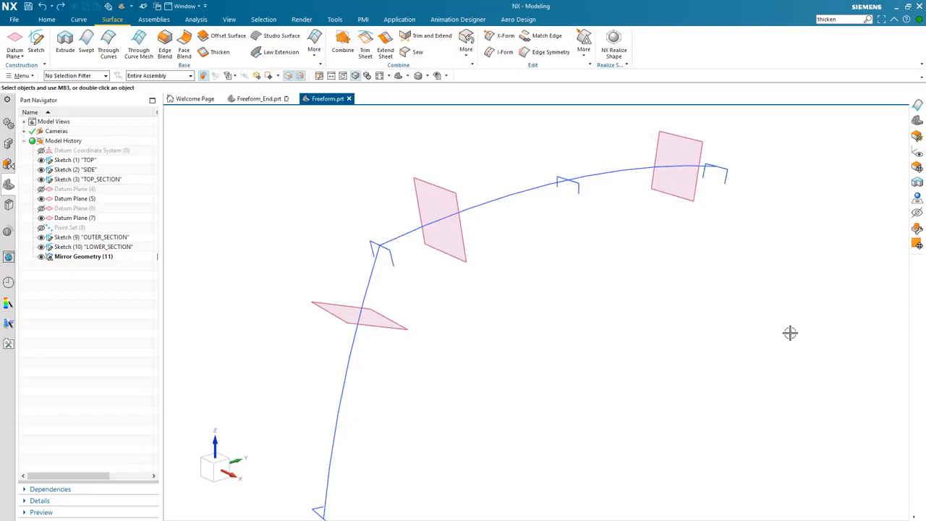
middle_drag(790, 333, 113, 92)
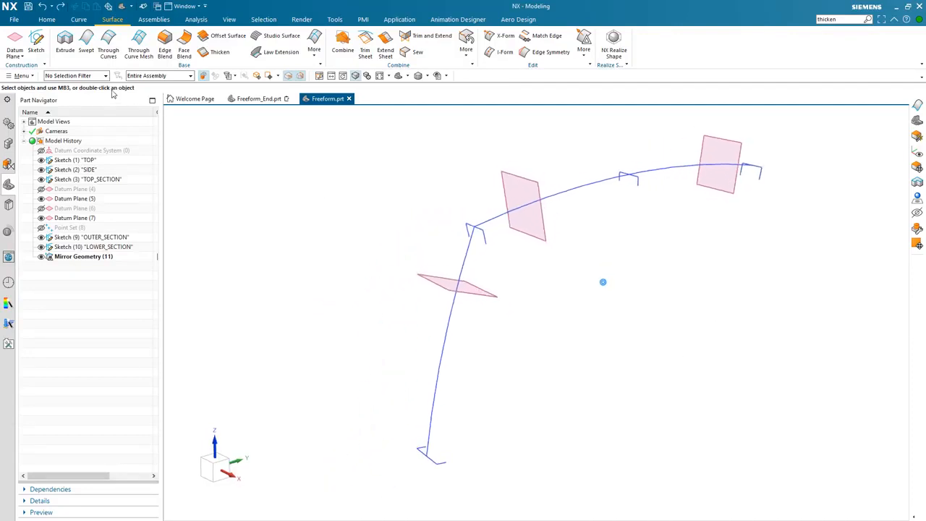
Step: Create a swept surface from the LOWER_SECTION sketch along the upright side arc as guide, and hide the finished sweep
click(90, 62)
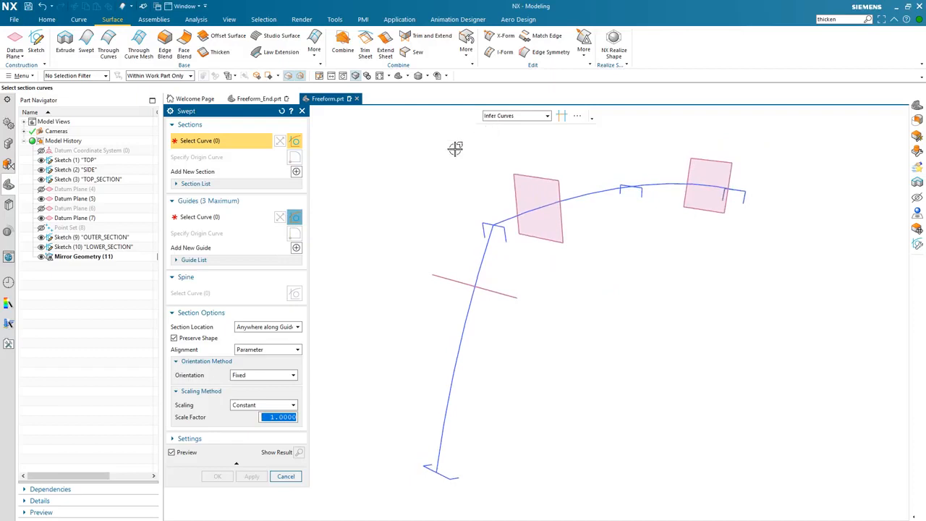
middle_drag(408, 192, 486, 471)
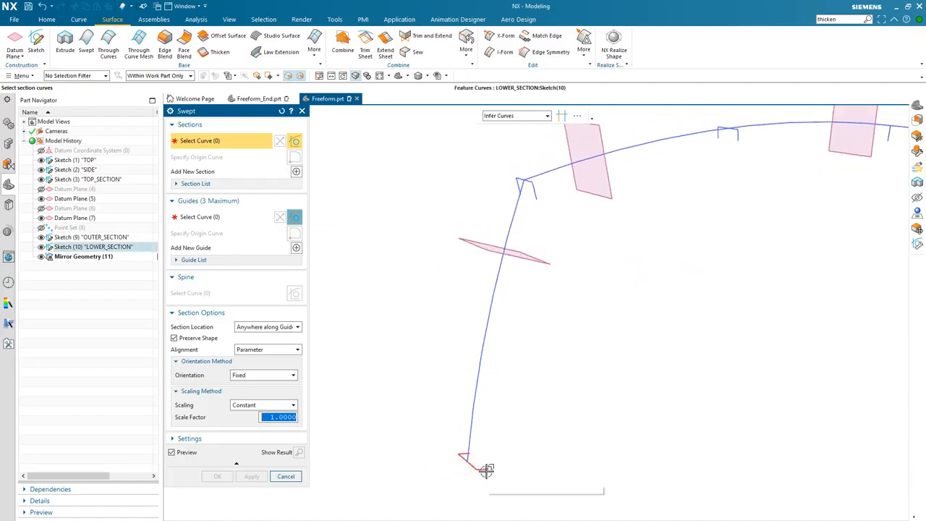
click(484, 470)
middle_drag(551, 432, 558, 430)
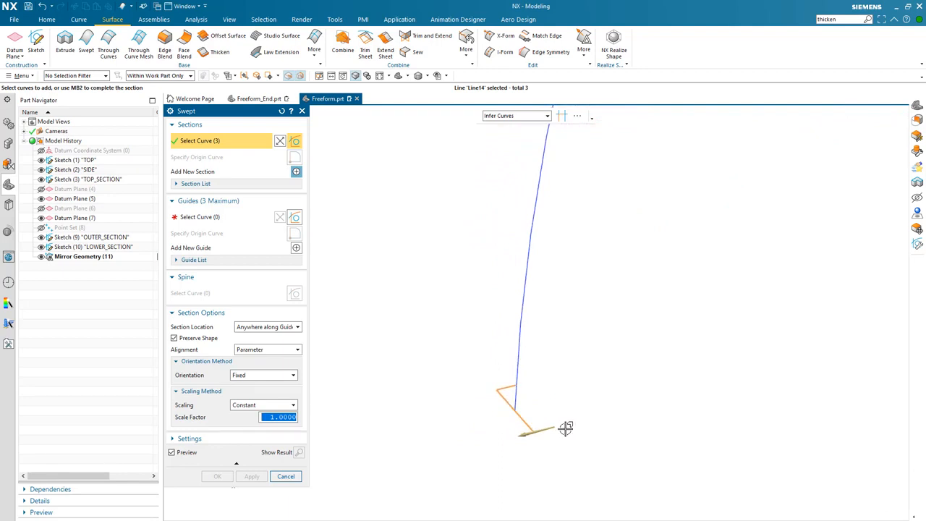
middle_drag(565, 428, 252, 252)
click(204, 219)
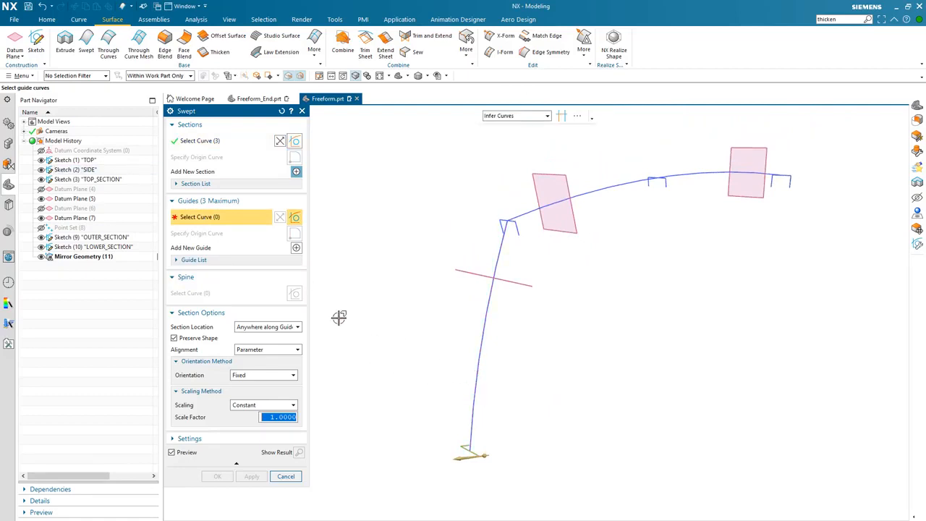
click(481, 345)
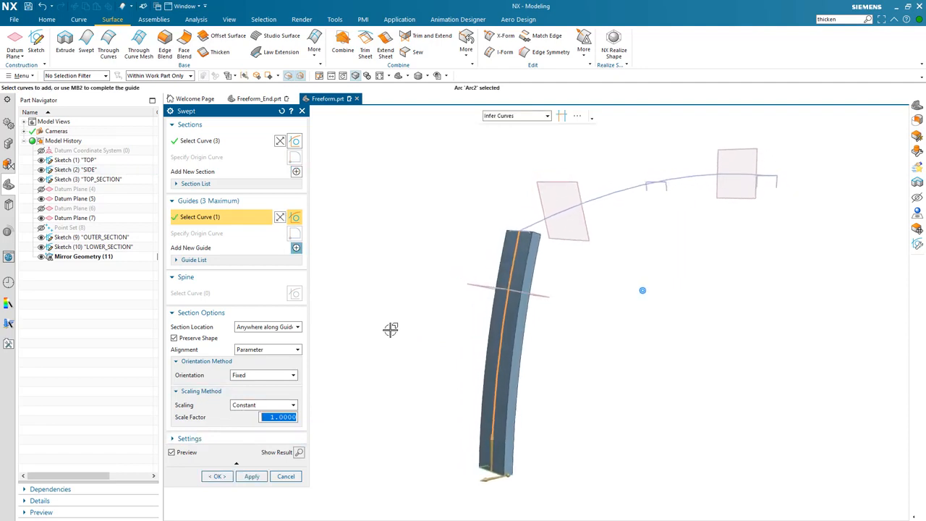
click(216, 476)
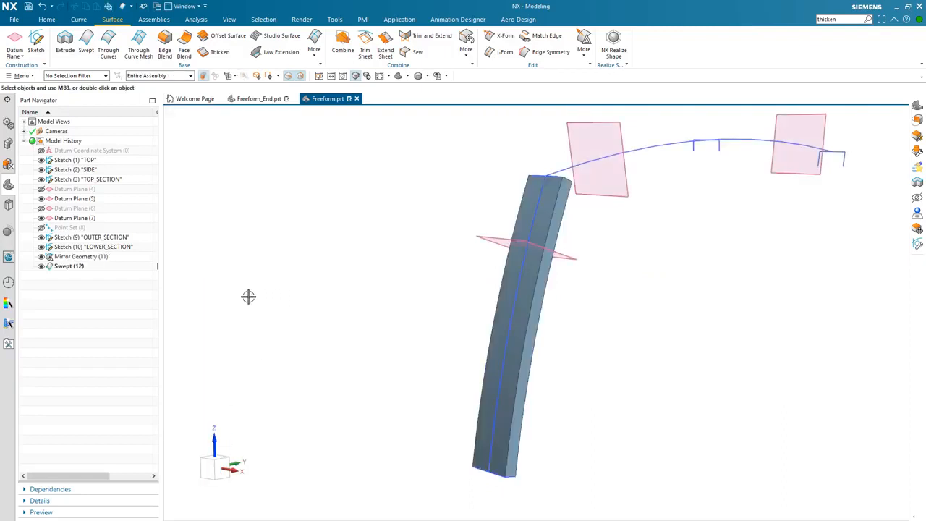
click(41, 267)
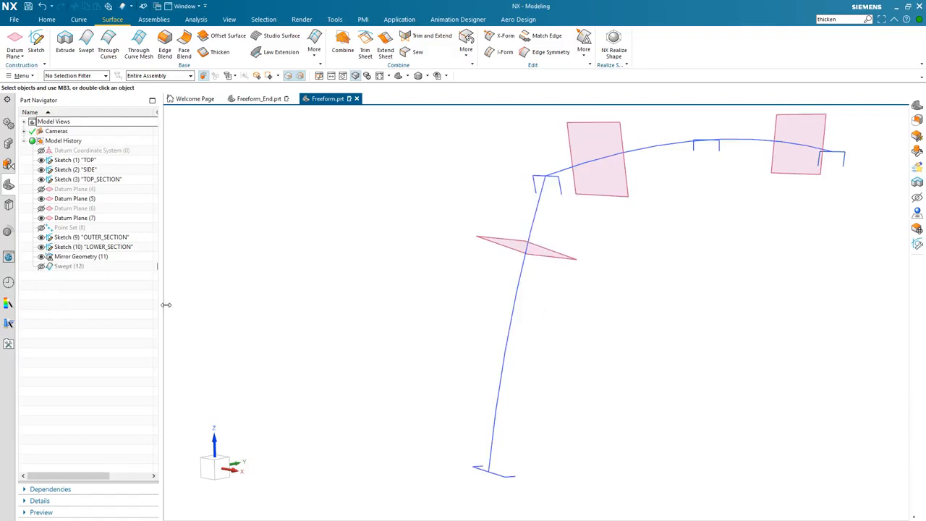
Step: Start a second Swept feature with the OUTER_SECTION sketch, at the corner where the two arcs meet, as its first section
mouse_move(165, 305)
middle_down()
mouse_move(291, 310)
mouse_move(299, 323)
mouse_move(505, 323)
mouse_move(534, 311)
mouse_move(603, 339)
middle_up()
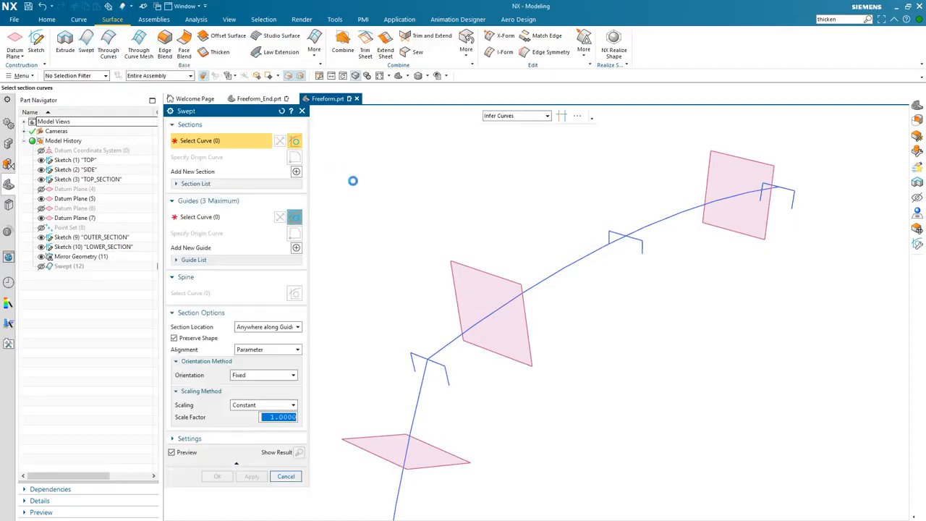
middle_drag(416, 335, 468, 384)
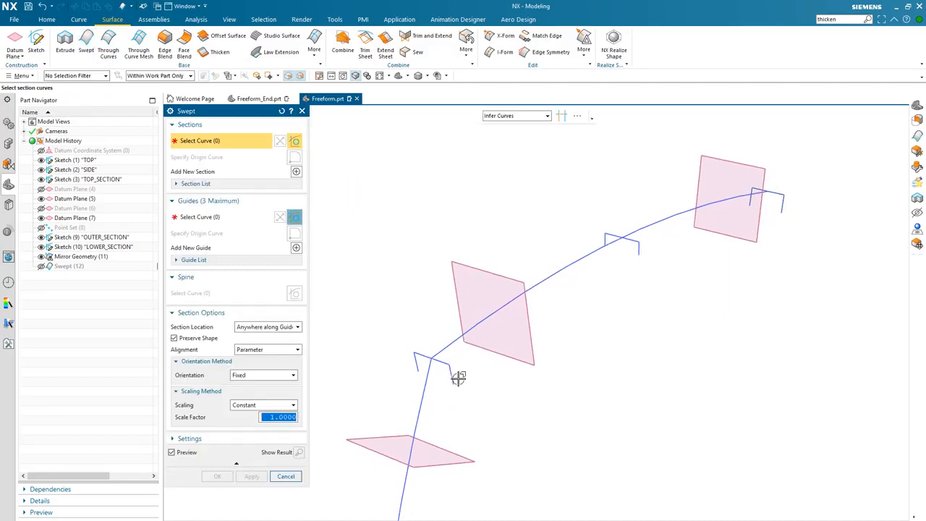
click(467, 391)
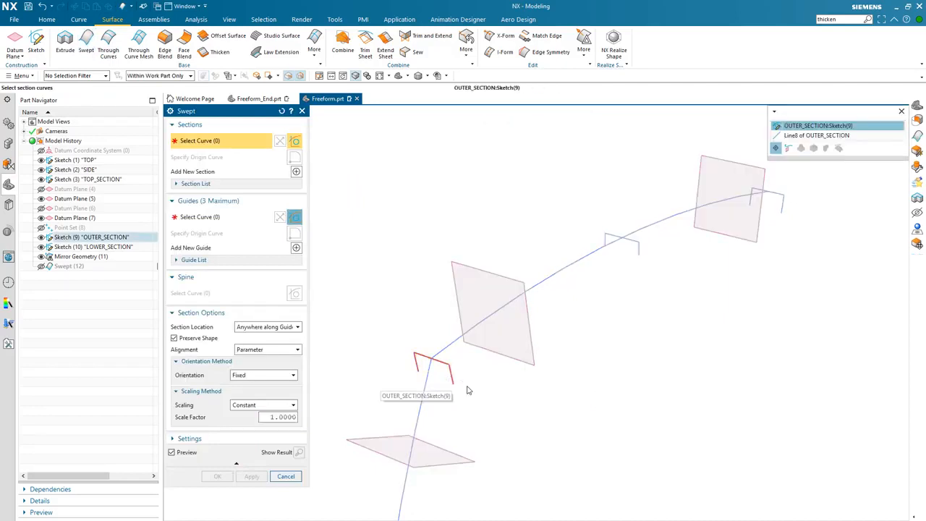
click(810, 135)
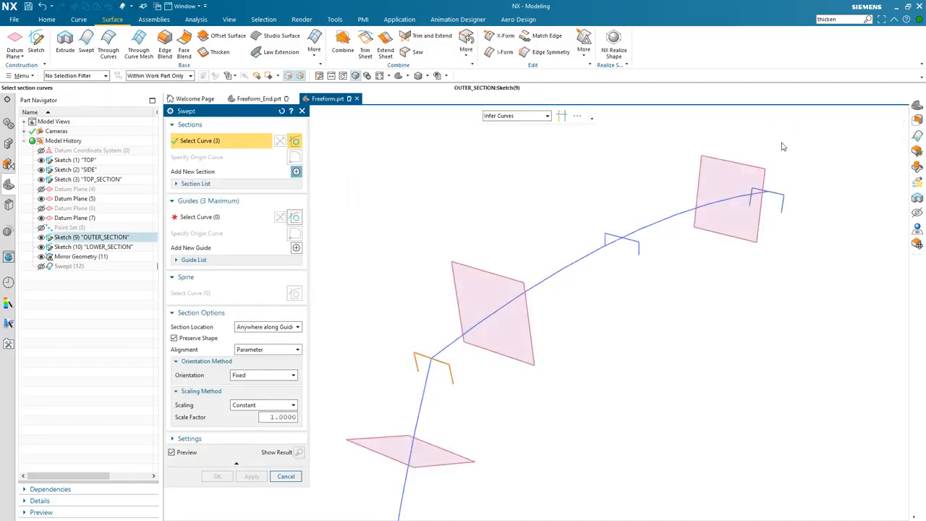
mouse_move(391, 245)
middle_down()
mouse_move(446, 244)
mouse_move(455, 260)
mouse_move(384, 330)
middle_up()
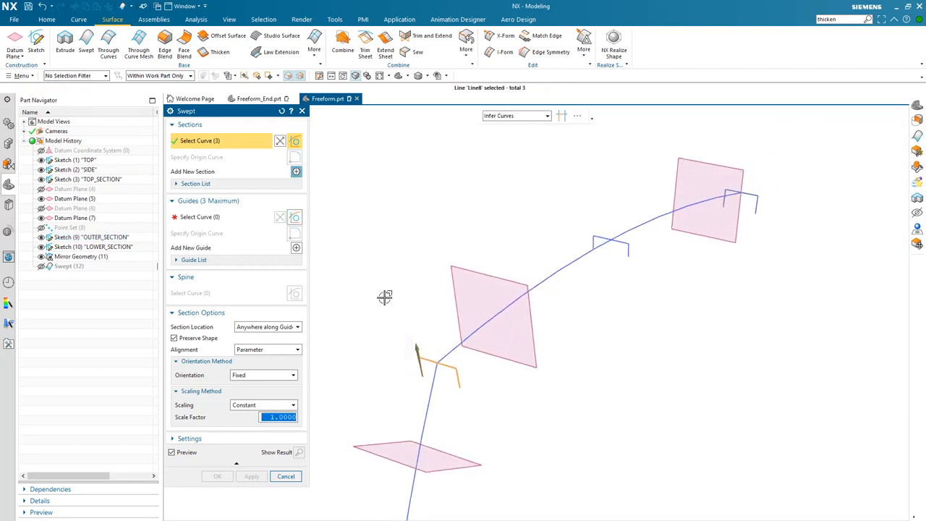
middle_drag(382, 294, 384, 293)
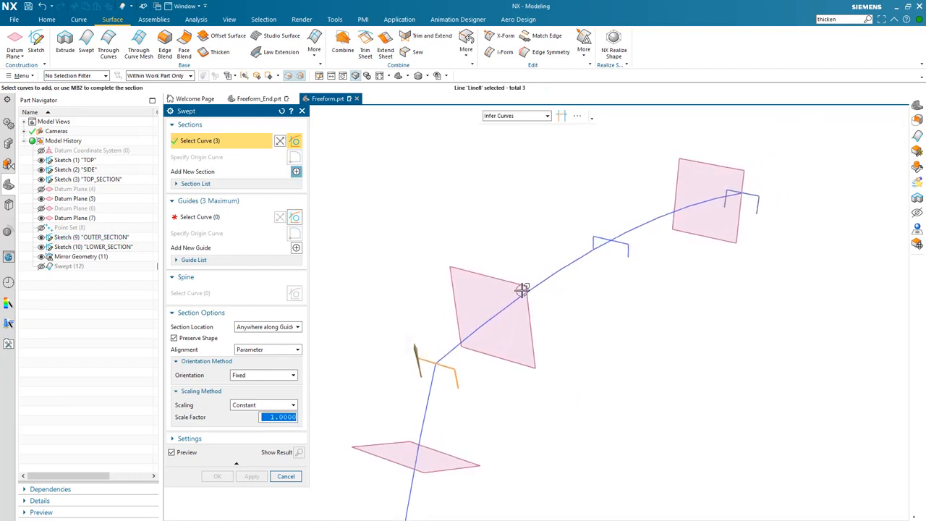
middle_drag(634, 280, 680, 241)
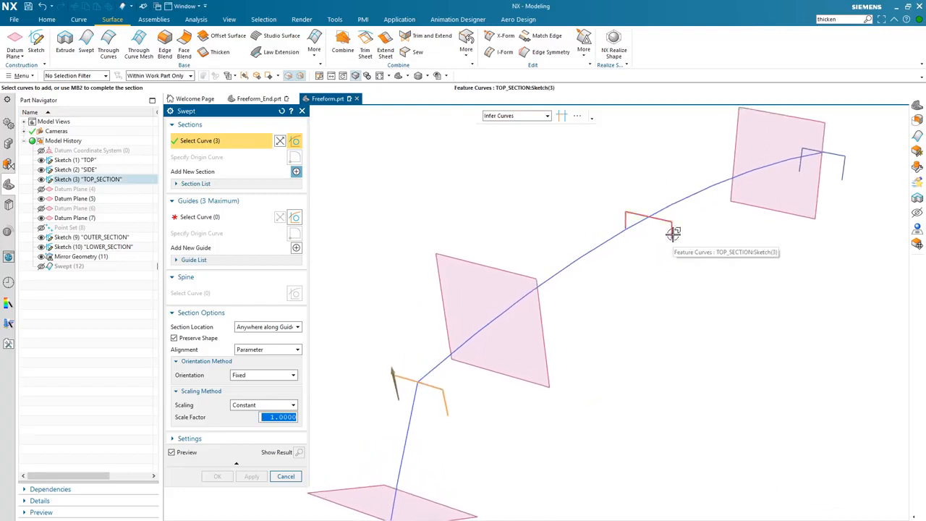
middle_click(655, 273)
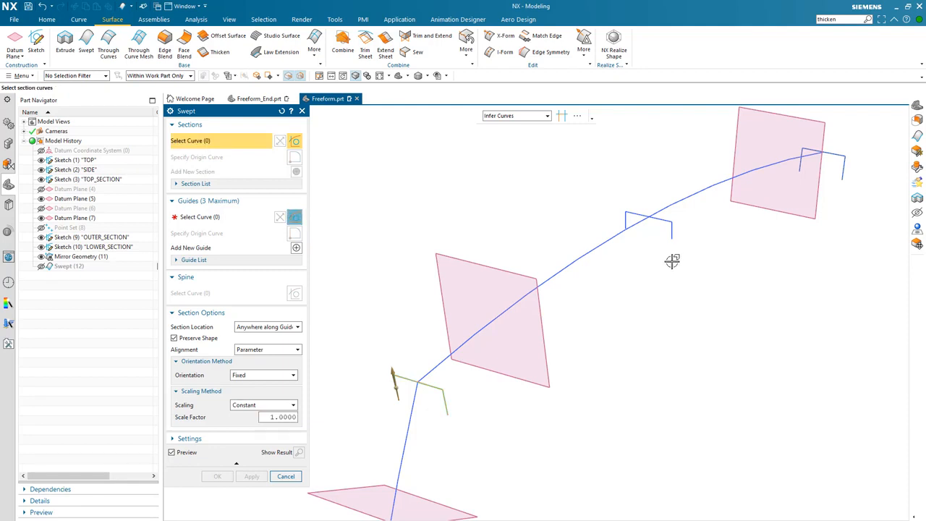
Step: Add the TOP_SECTION sketch and the mirrored profile at the far end of the top arc as the second and third sections
click(672, 229)
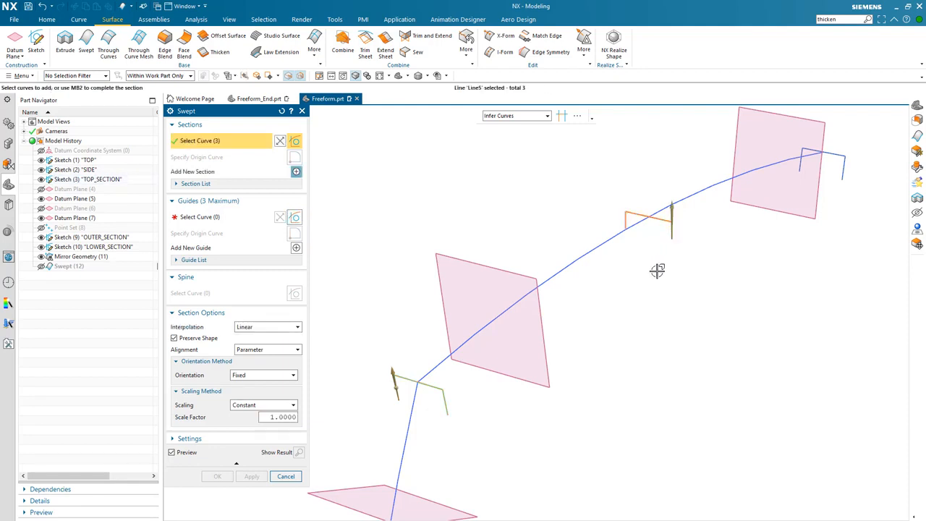
mouse_move(657, 280)
middle_down()
mouse_move(666, 297)
mouse_move(591, 376)
mouse_move(476, 408)
middle_up()
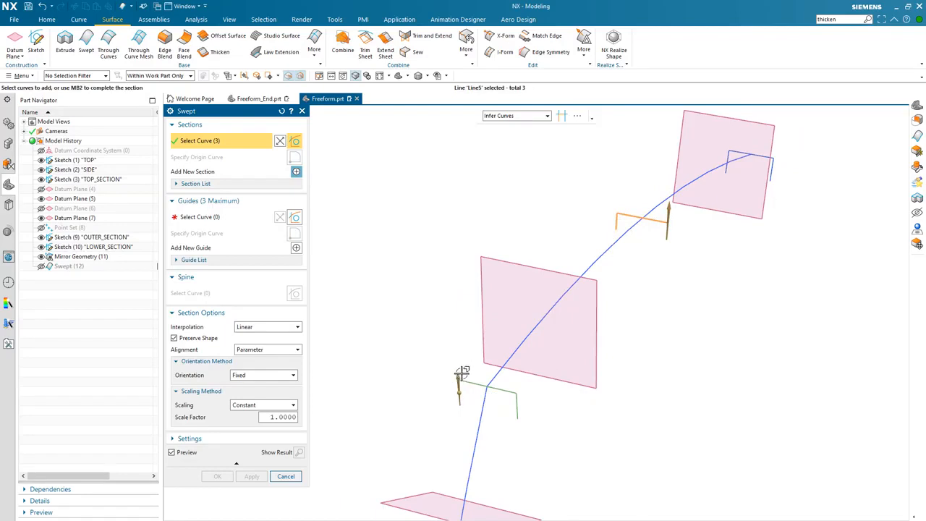
mouse_move(531, 387)
middle_down()
mouse_move(589, 389)
mouse_move(647, 372)
mouse_move(626, 338)
middle_up()
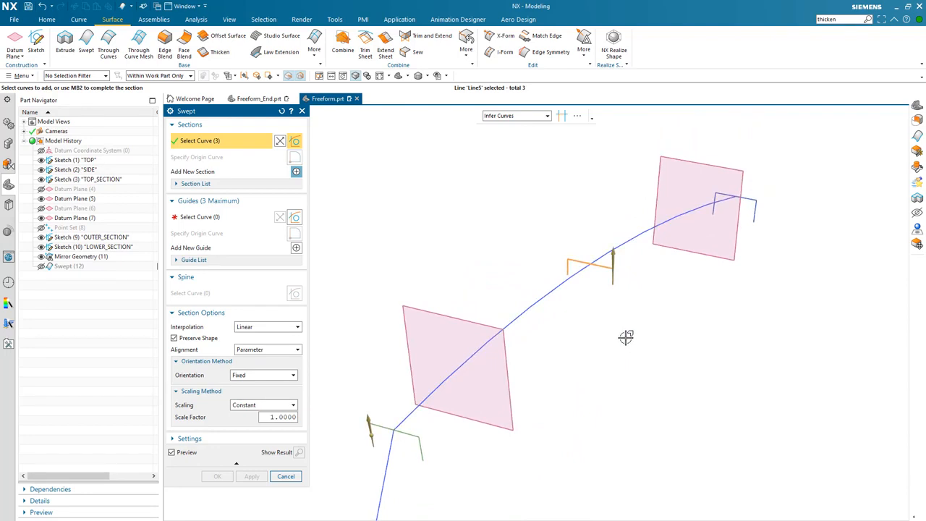
middle_click(626, 338)
middle_drag(707, 288, 770, 251)
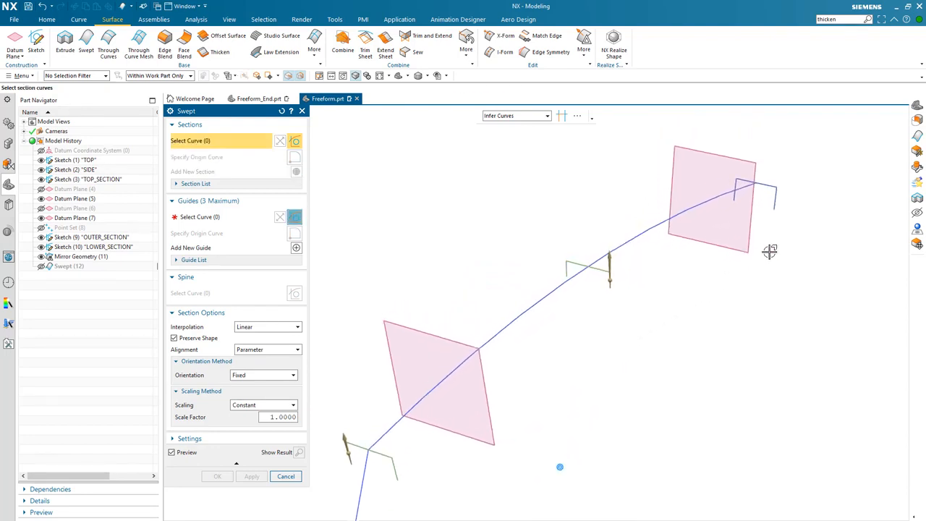
click(776, 205)
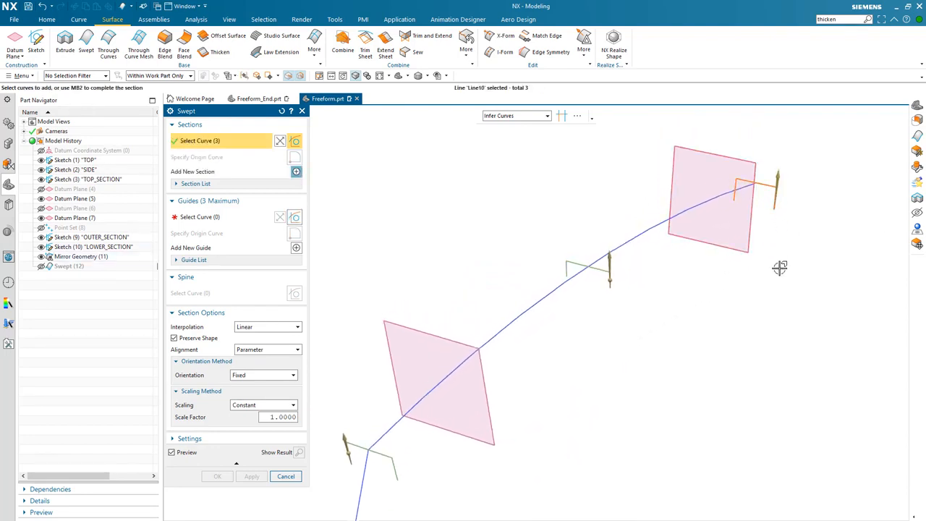
middle_drag(780, 275, 755, 289)
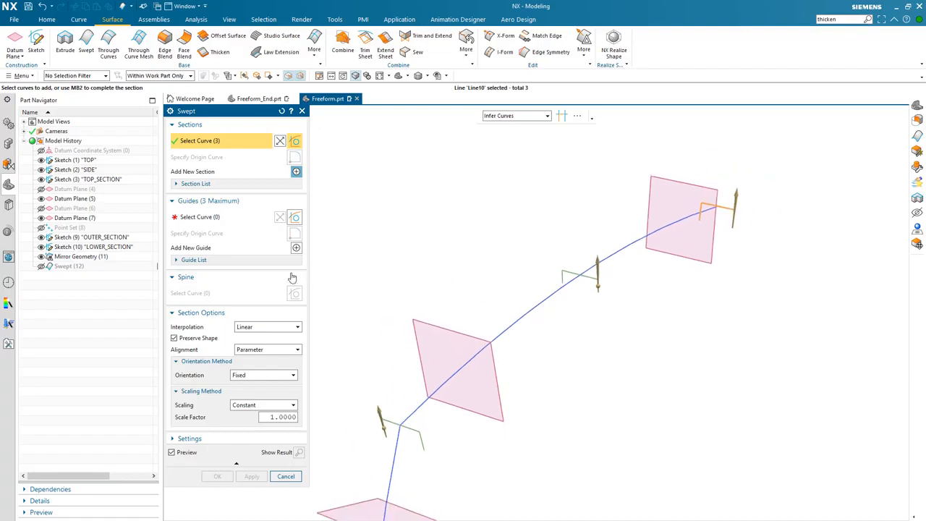
Step: Use the top arc running through the three sections as the sweep's guide curve
click(220, 217)
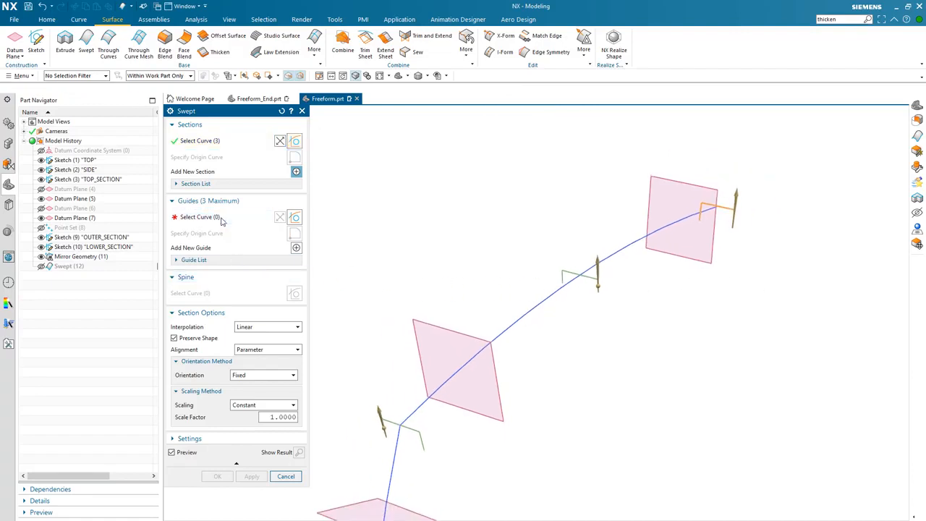
click(516, 317)
middle_drag(632, 414, 689, 294)
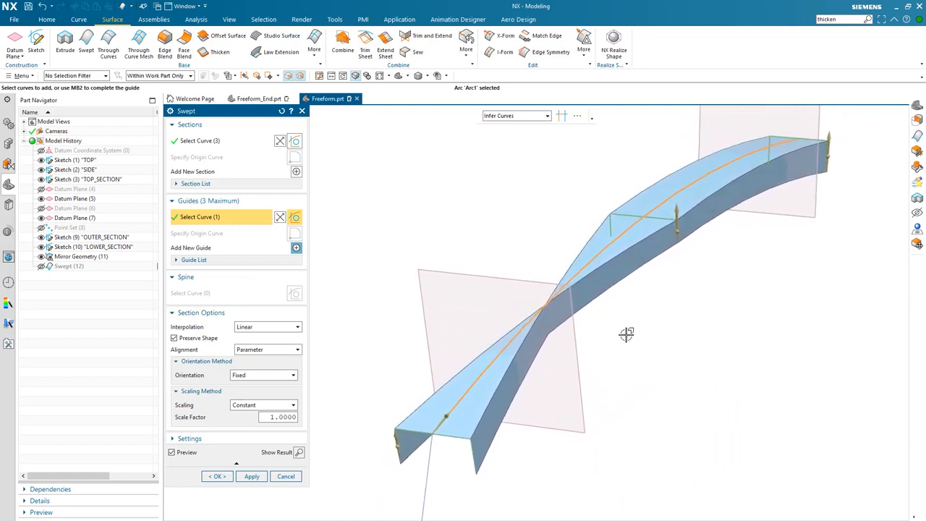
middle_drag(630, 370, 626, 396)
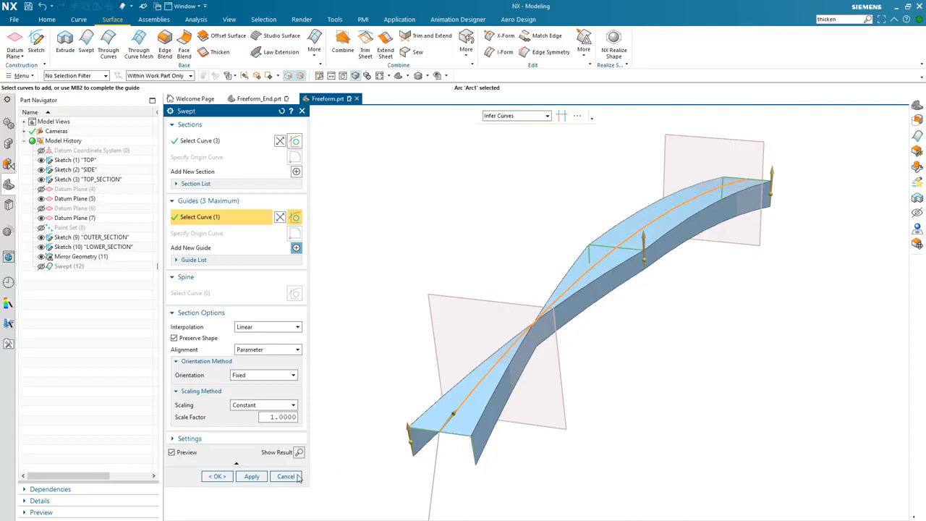
Step: Reverse the direction of Section 1 in the second sweep to remove the twist in the surface
click(177, 185)
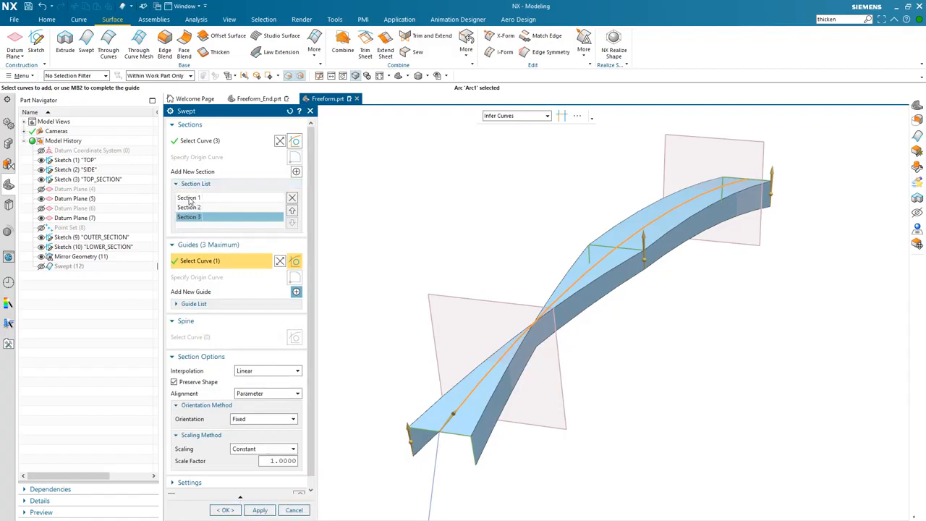
click(191, 208)
click(191, 217)
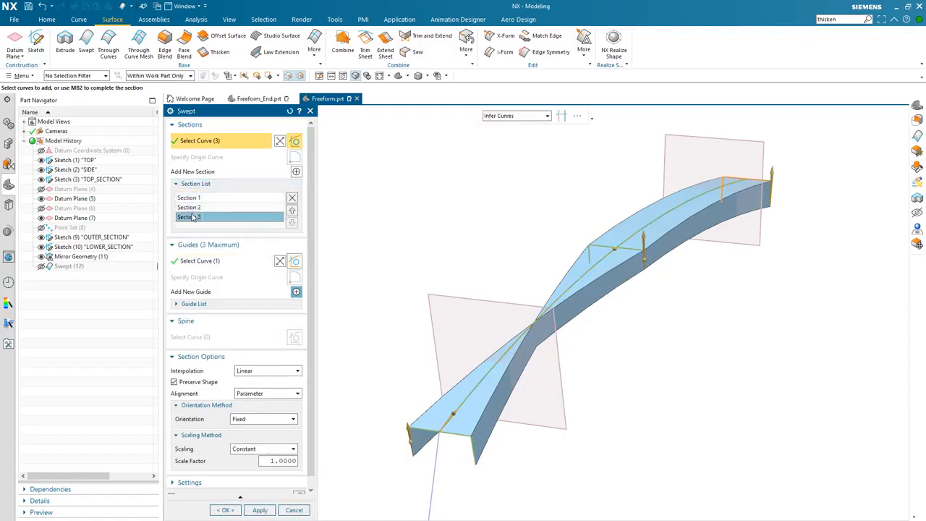
click(190, 198)
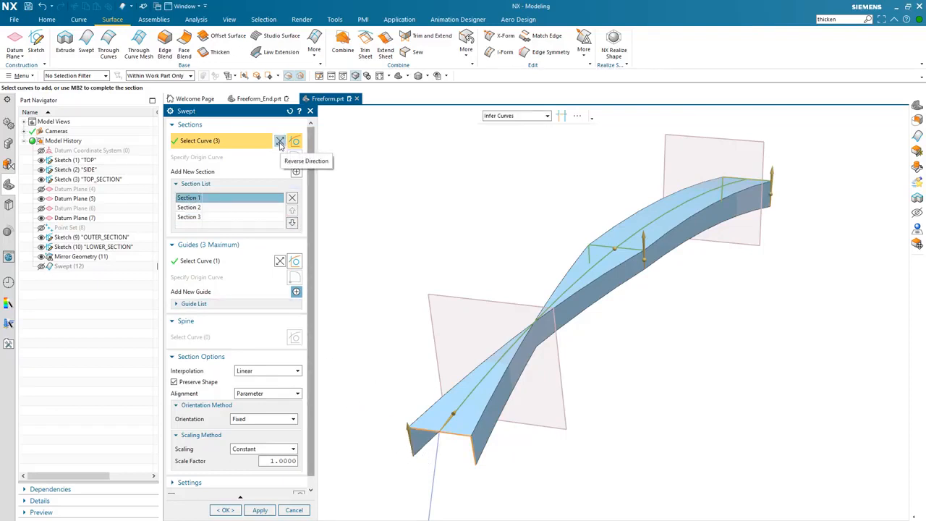
click(280, 142)
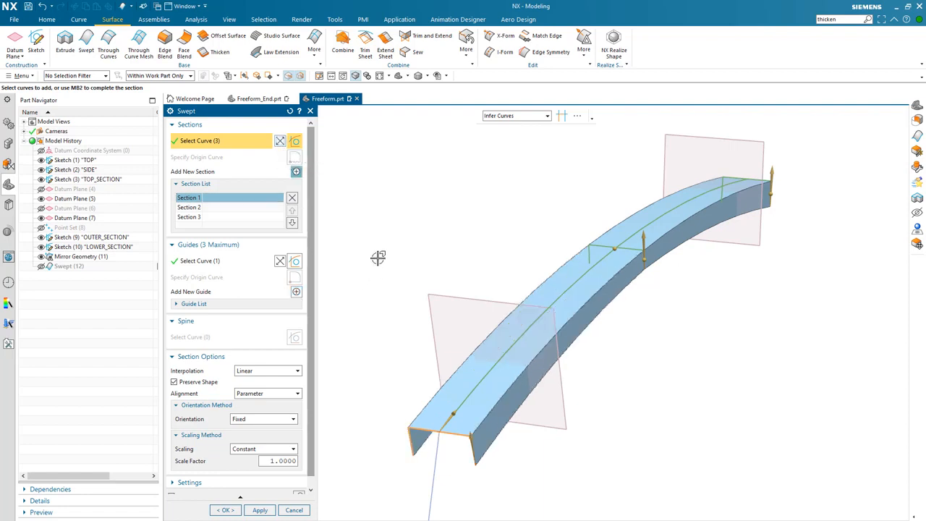
middle_drag(376, 258, 378, 257)
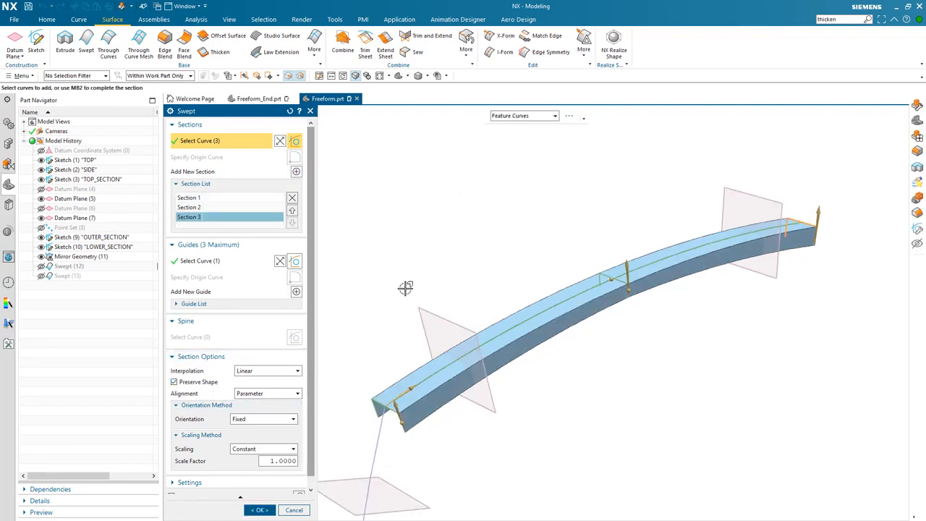
Step: Set the section interpolation of the second sweep to Cubic
drag(311, 423, 311, 466)
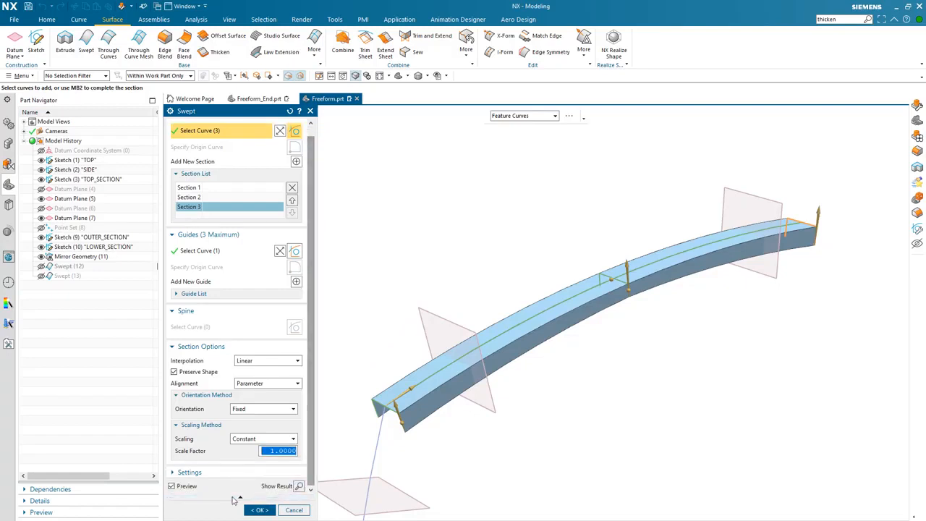
middle_drag(389, 278, 425, 254)
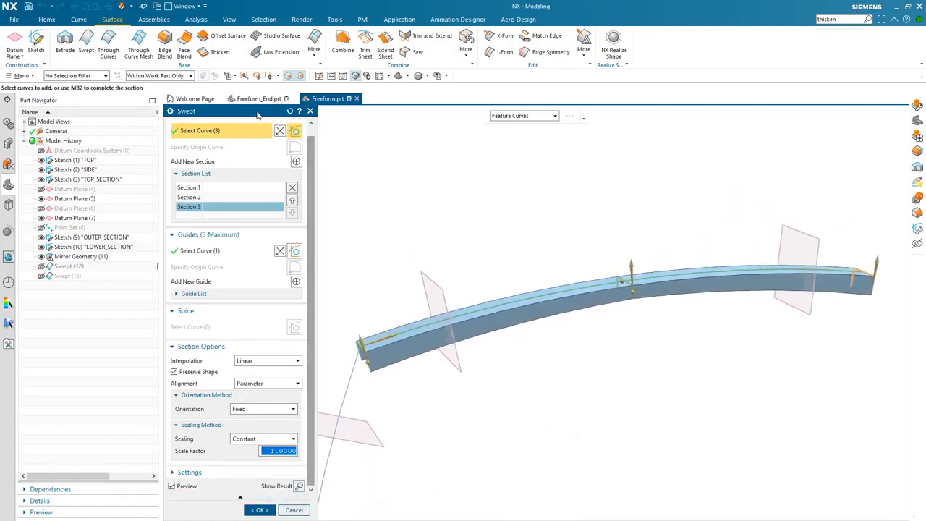
drag(257, 116, 129, 116)
middle_drag(222, 164, 234, 166)
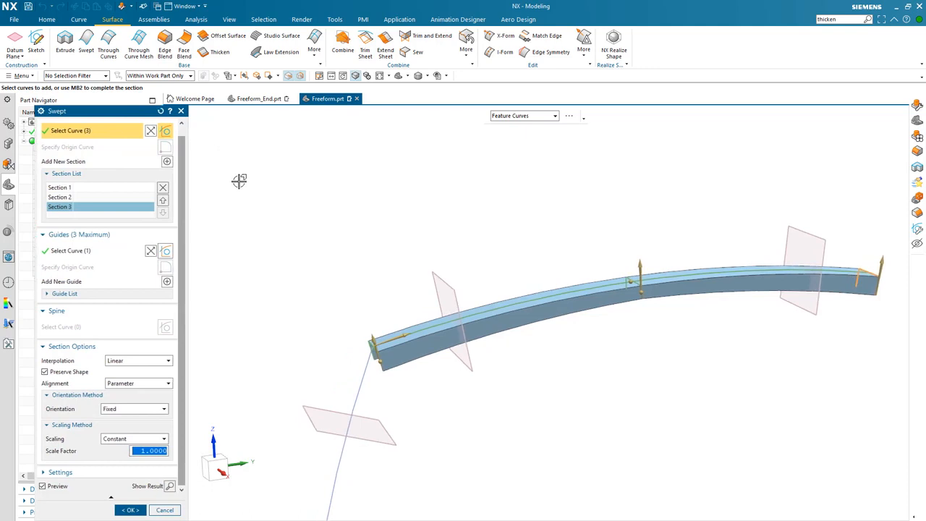
click(217, 467)
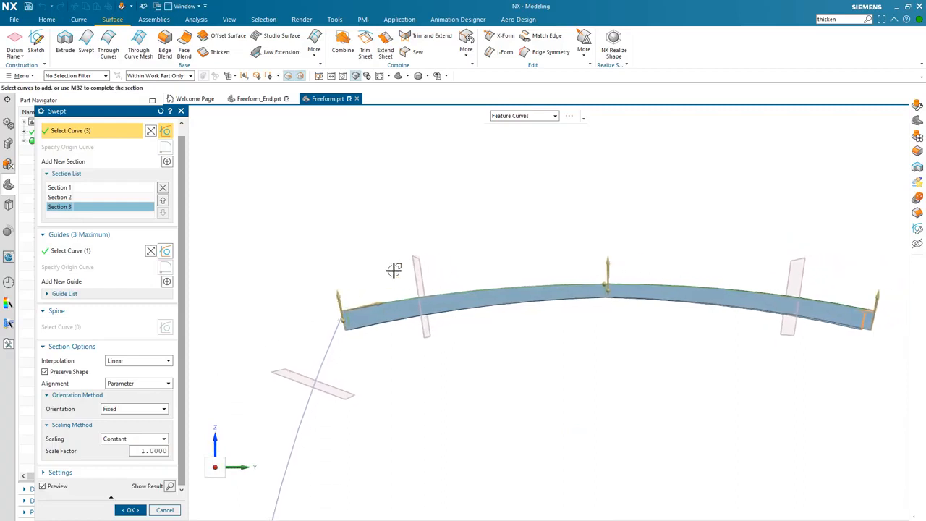
click(356, 77)
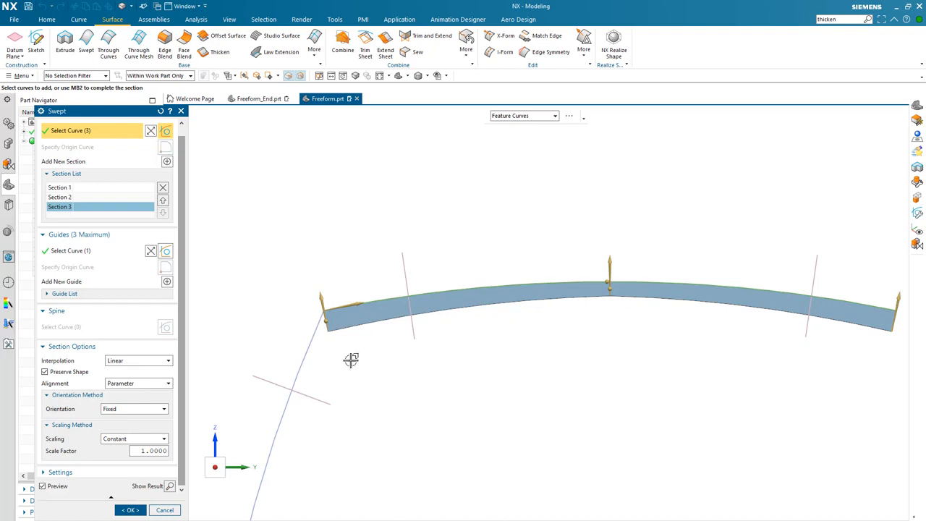
click(160, 361)
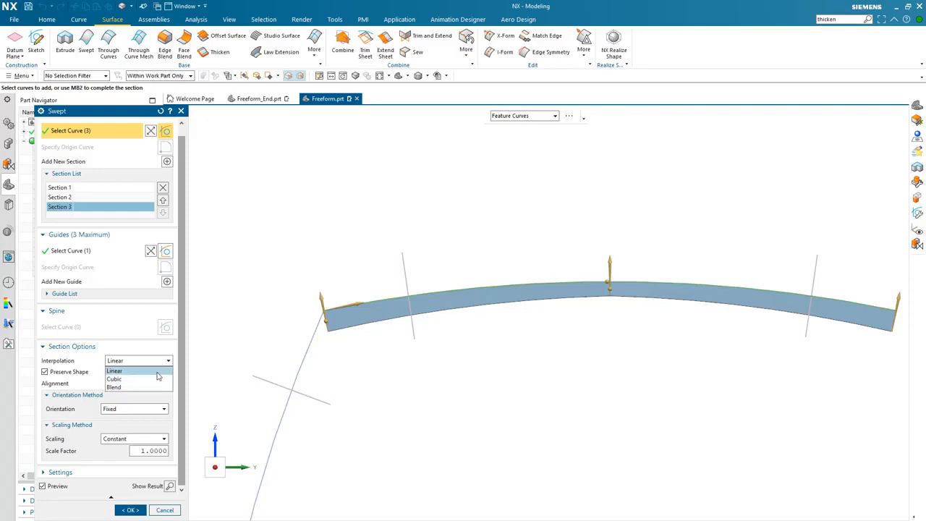
click(156, 379)
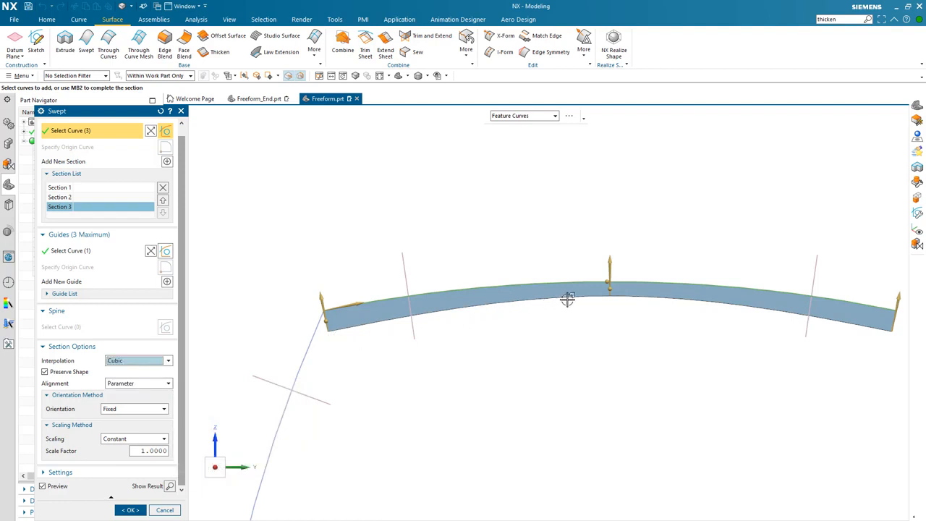
Step: Set the section interpolation to Blend and create the second swept surface along the top arc
click(169, 362)
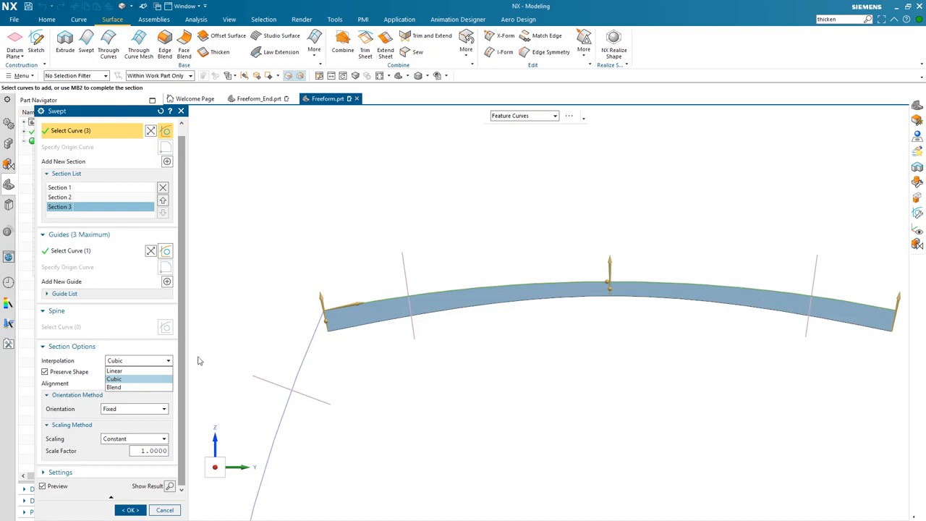
click(115, 387)
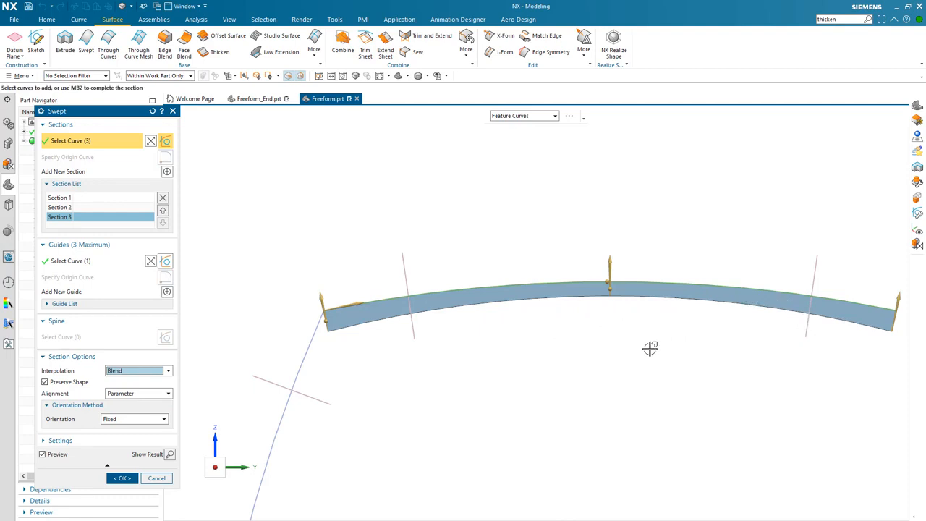
click(122, 478)
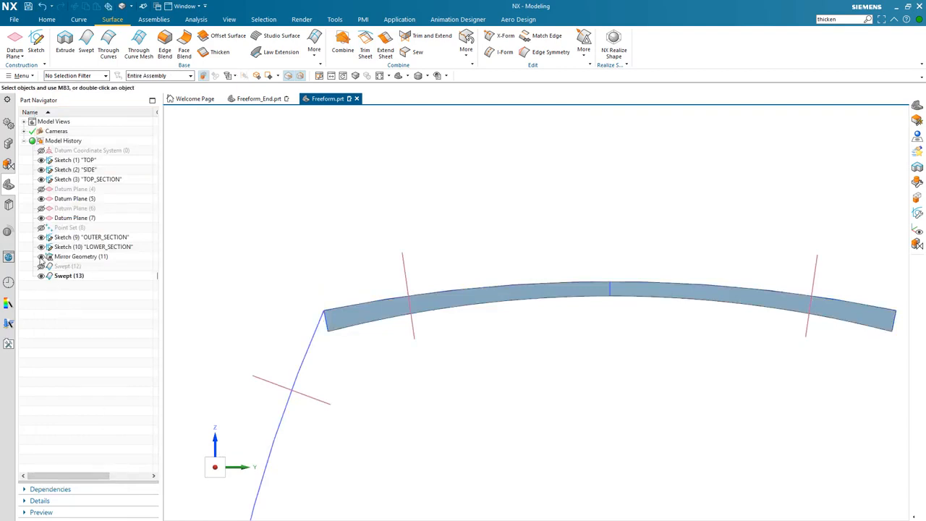
Step: Show the hidden Swept (12) surface along the side arc together with the top sweep and inspect the corner where they meet
click(42, 266)
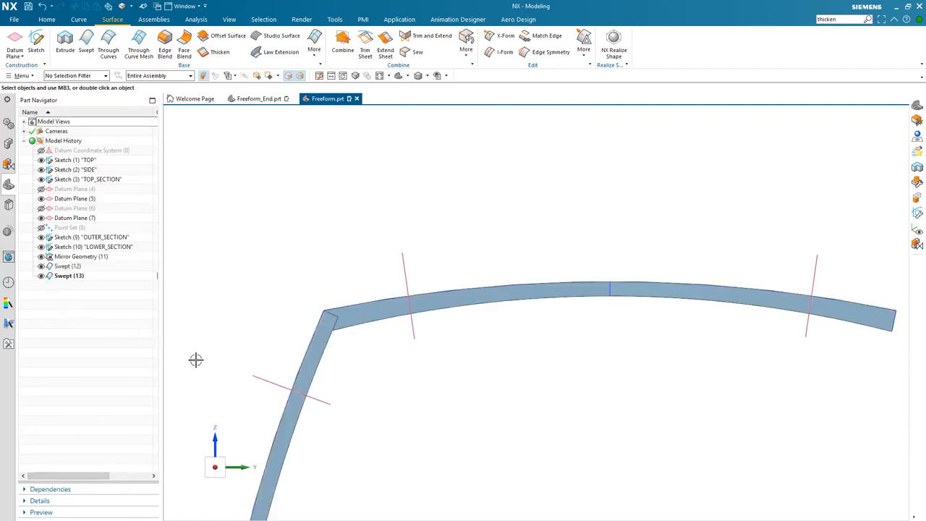
scroll(197, 363, down, 4)
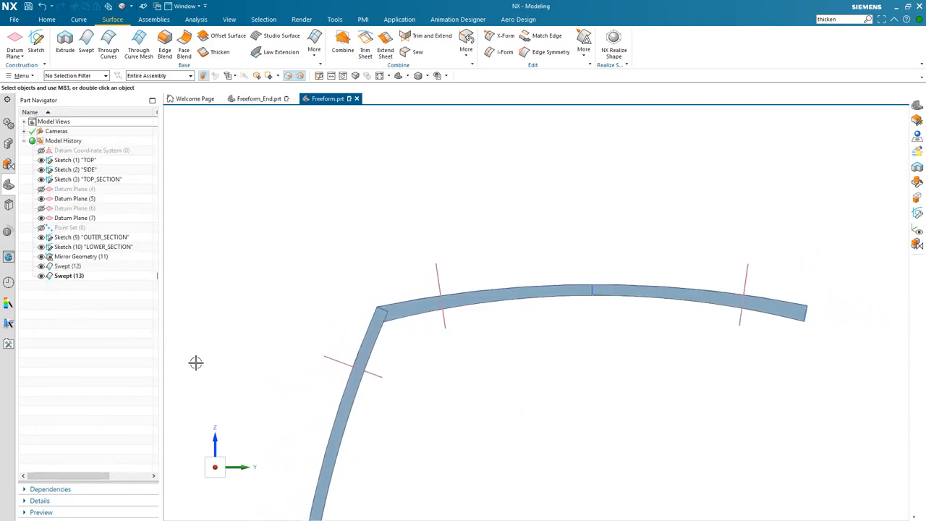
scroll(197, 363, down, 2)
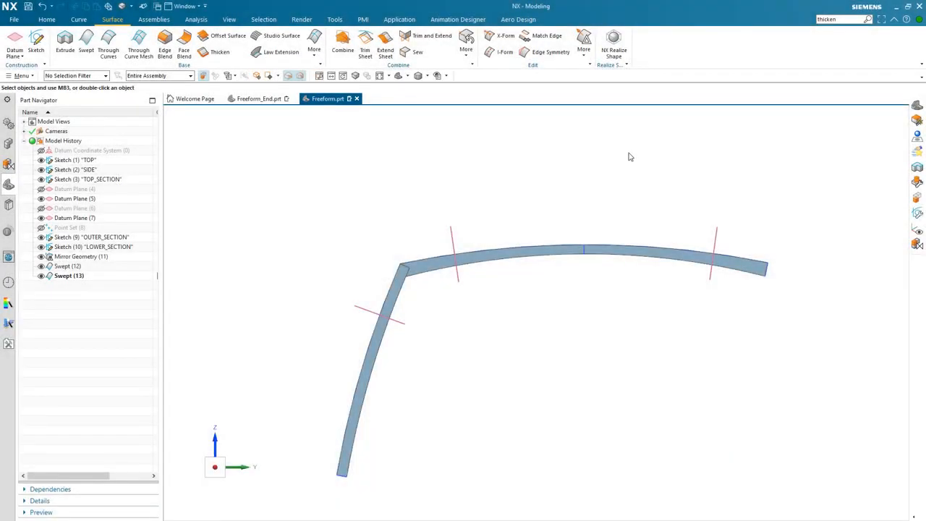
middle_drag(600, 174, 664, 262)
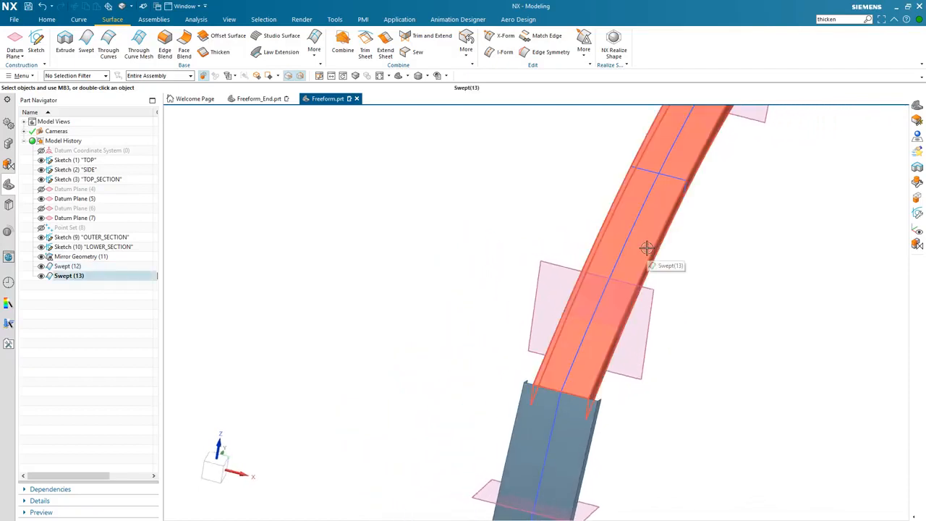
middle_drag(730, 307, 598, 342)
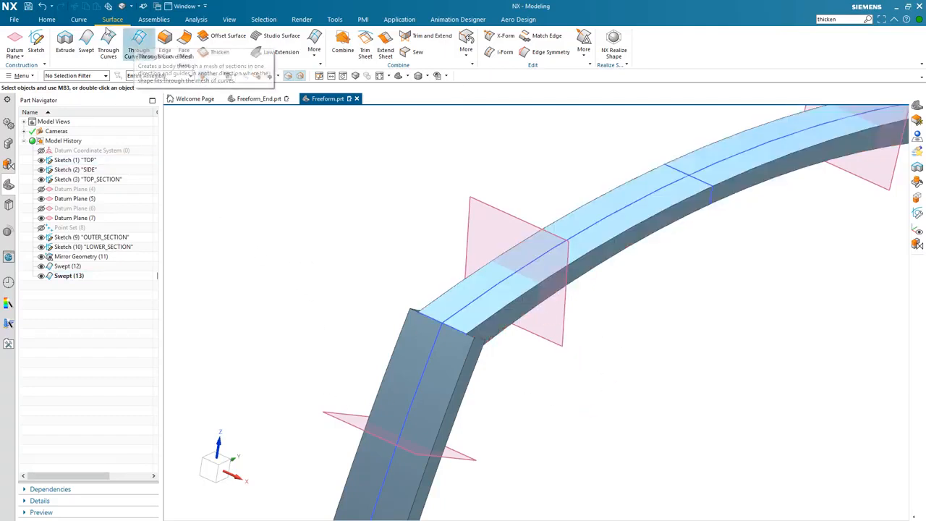
Step: Create intersection curves between the three faces of the top swept body and Datum Plane (5), near the corner
click(79, 21)
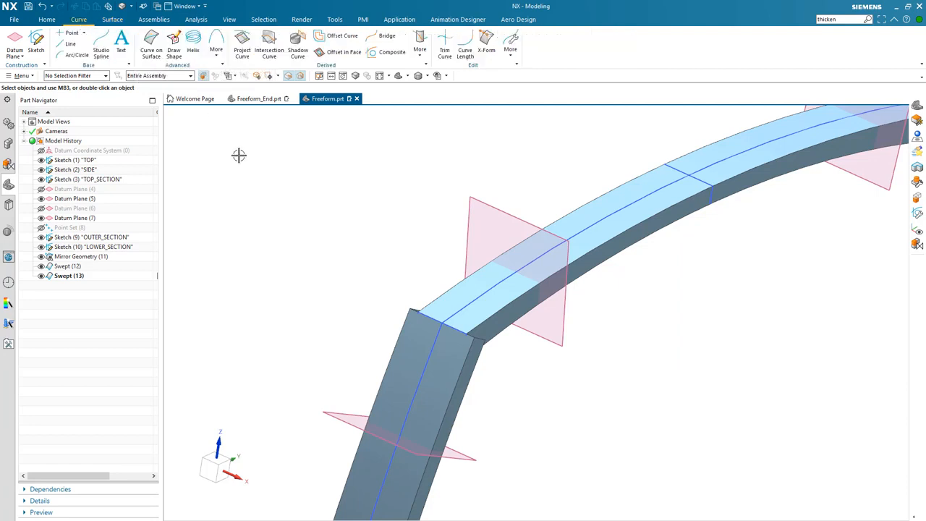
click(276, 58)
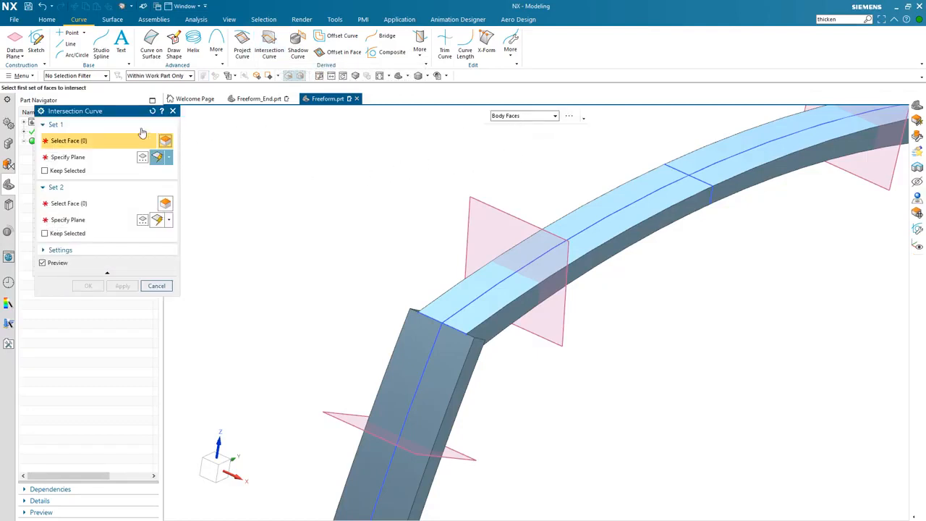
drag(132, 114, 261, 115)
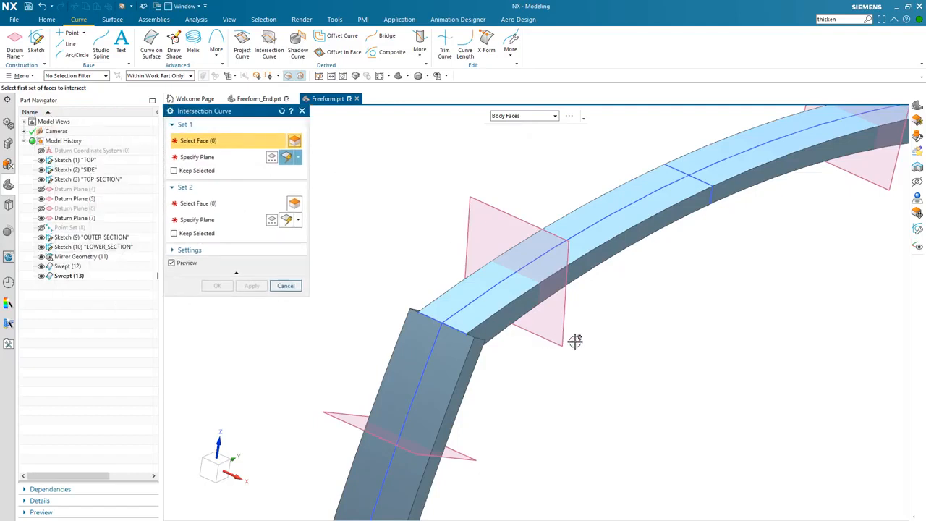
click(596, 246)
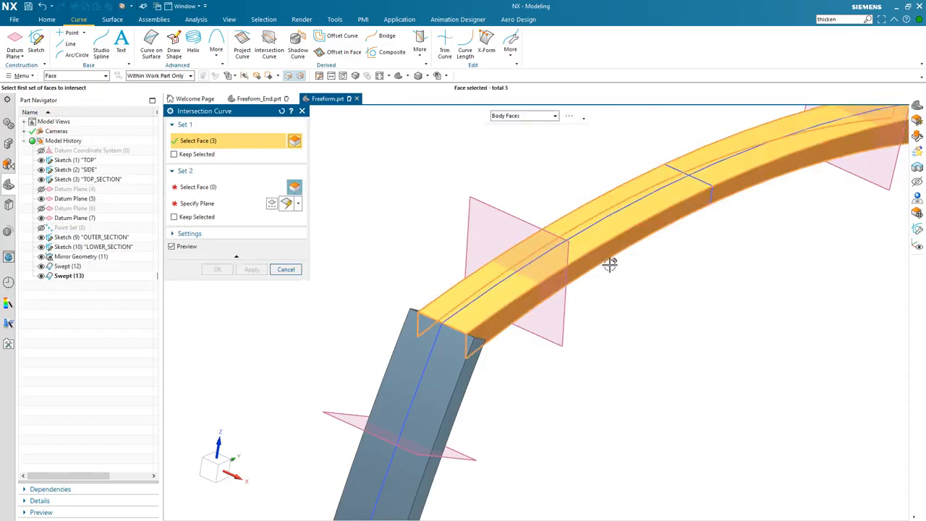
click(220, 207)
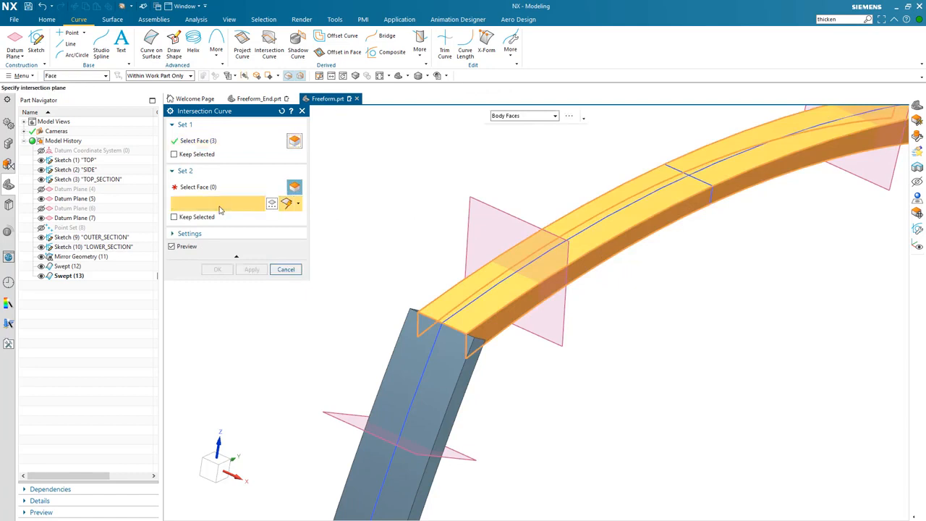
click(563, 318)
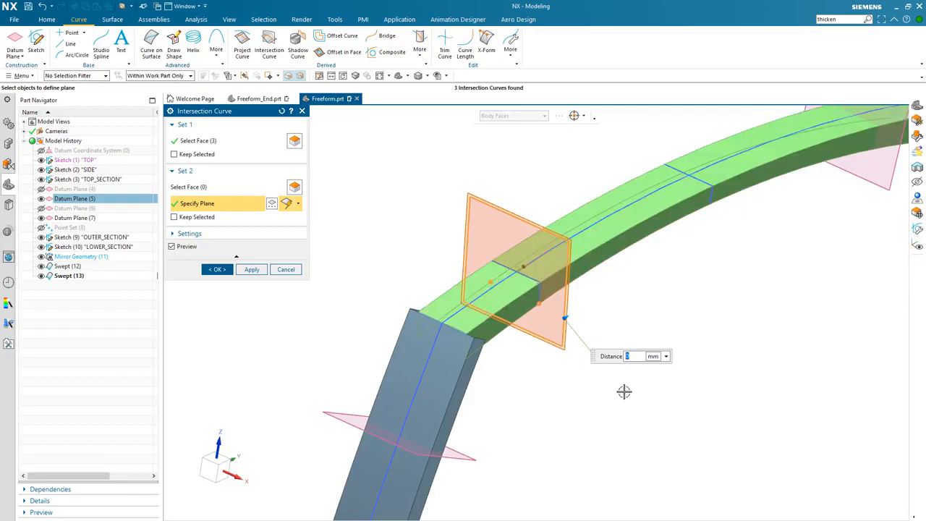
click(252, 270)
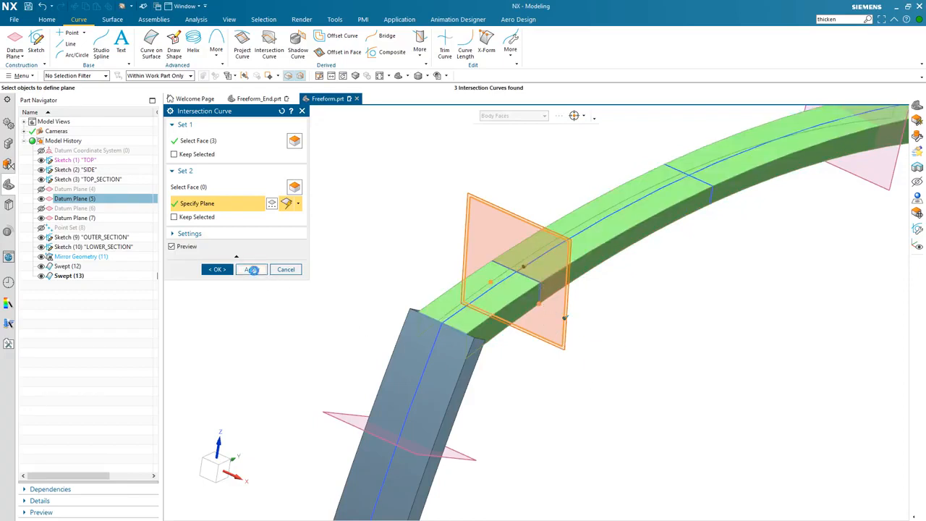
Step: Create intersection curves between the three faces of the side swept body and Datum Plane (7), below the corner
click(444, 388)
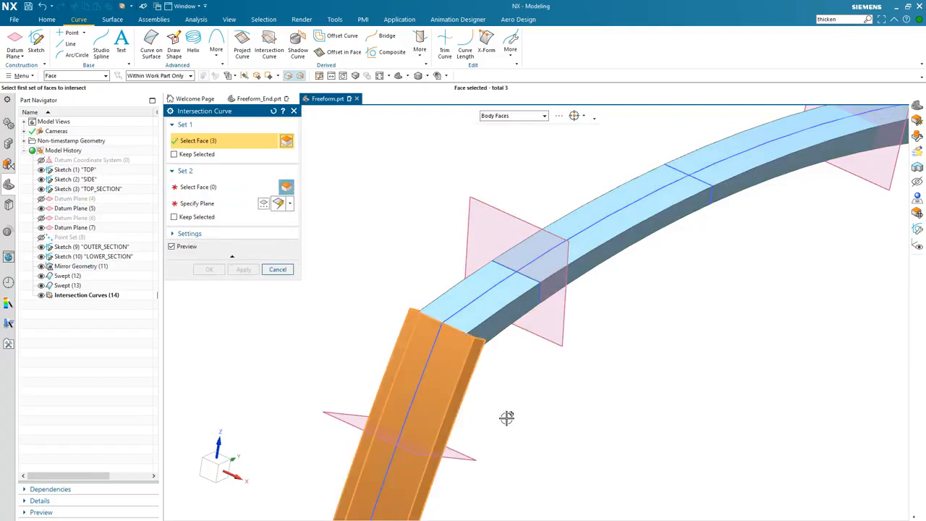
click(232, 203)
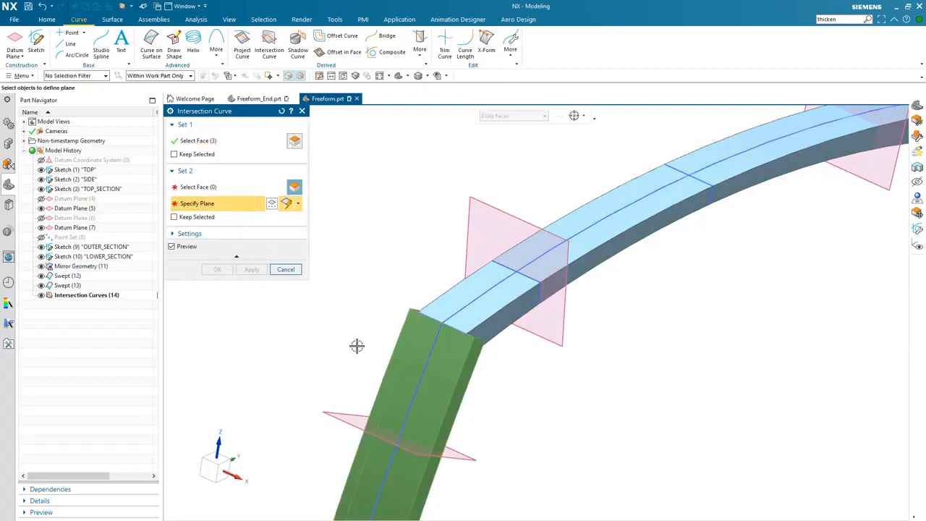
click(471, 460)
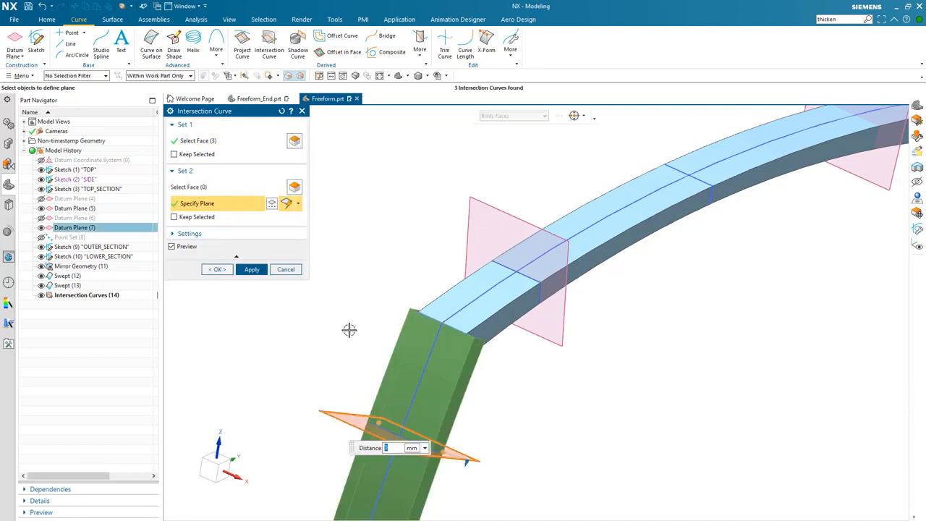
click(220, 269)
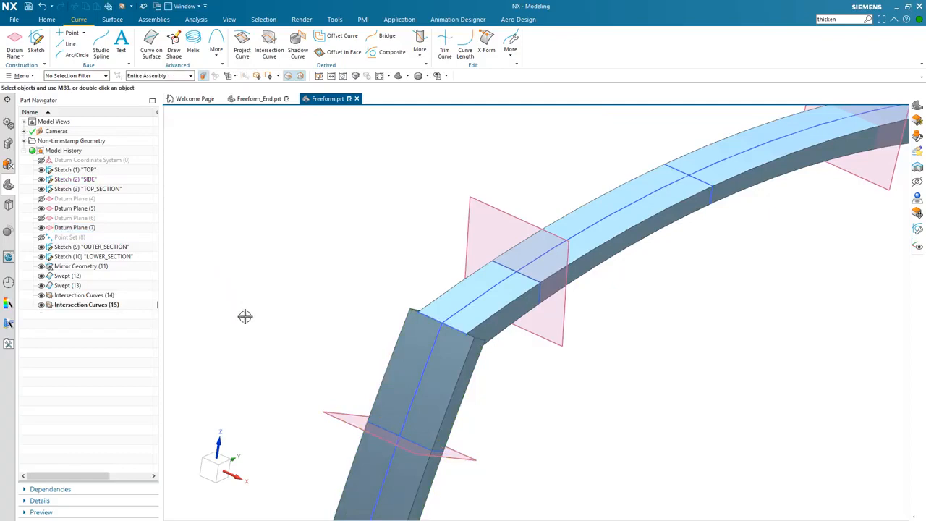
Step: Start a Through Curves surface with the three intersection curves on the top beam as its first section
middle_drag(600, 403, 668, 400)
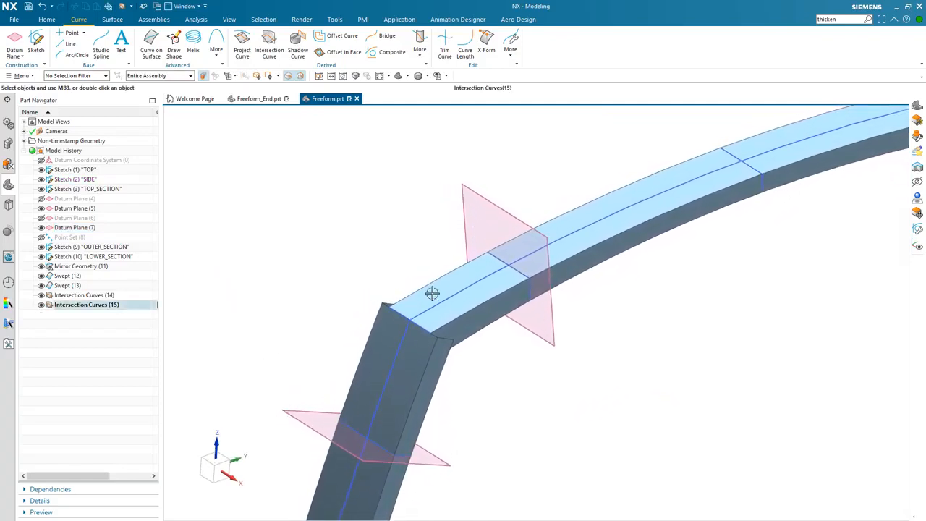
click(114, 21)
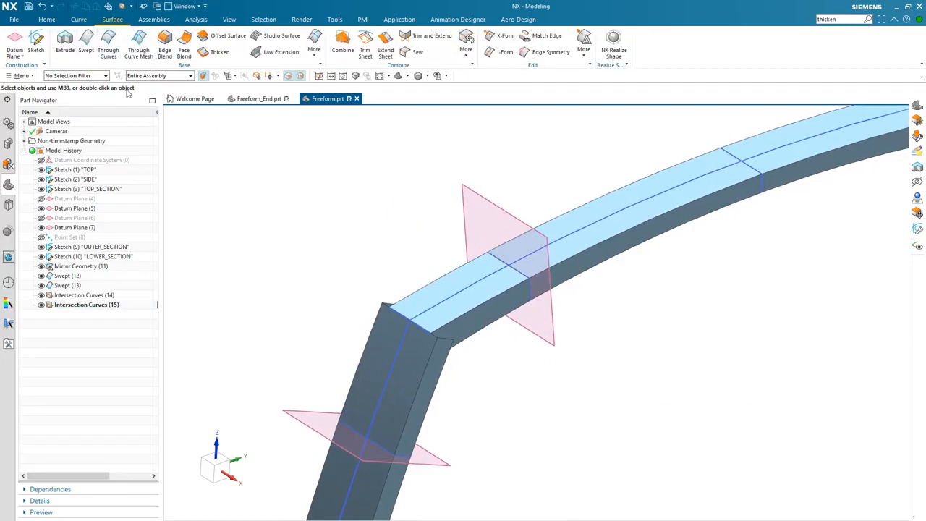
middle_drag(272, 183, 277, 187)
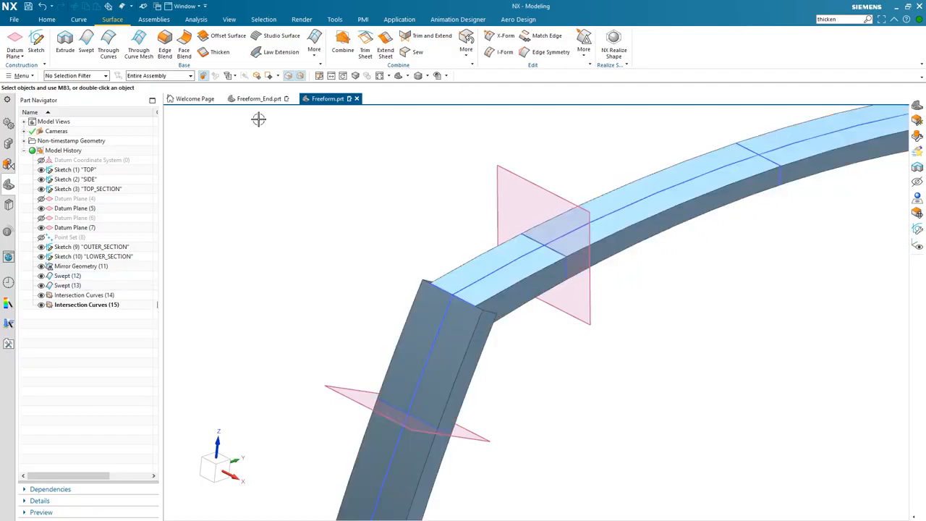
click(109, 52)
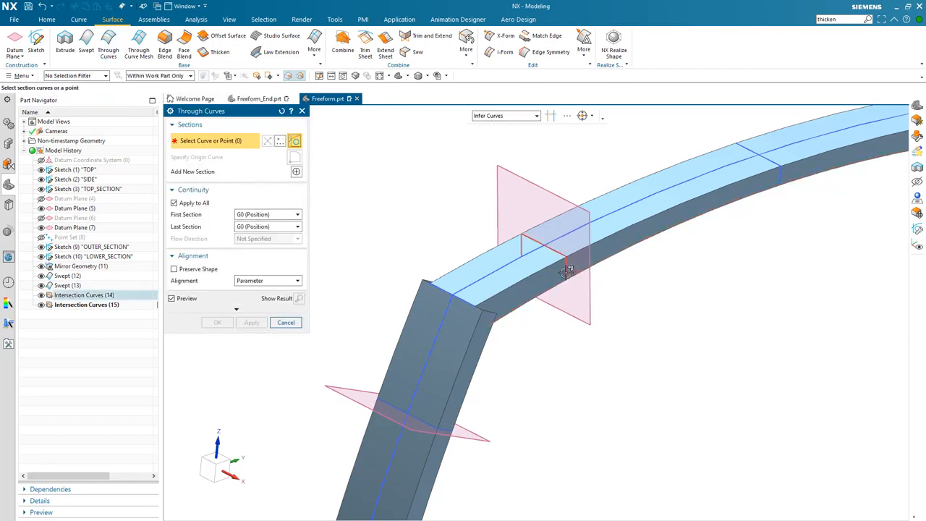
click(565, 248)
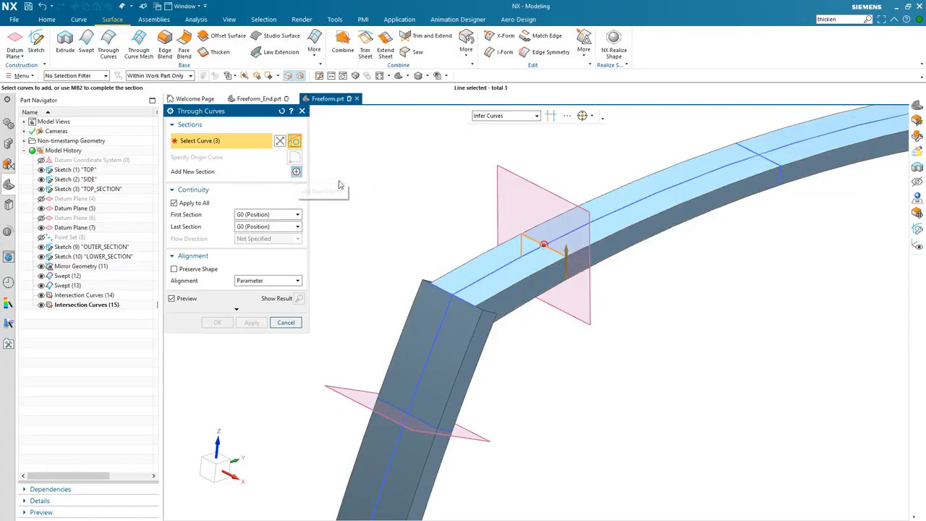
middle_click(371, 184)
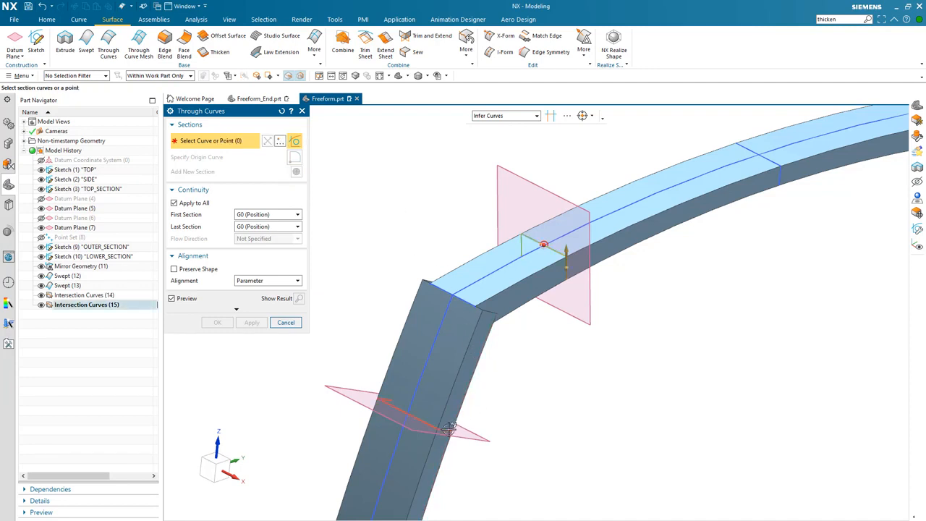
Step: Add the three intersection curves on the side beam as the second section of the Through Curves surface
middle_drag(524, 408, 499, 344)
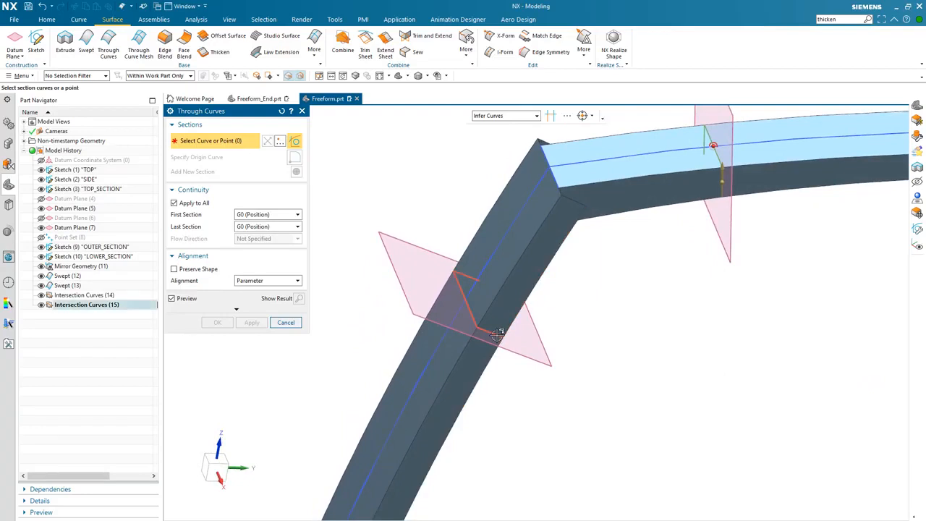
click(495, 356)
mouse_move(501, 416)
middle_down()
mouse_move(637, 282)
mouse_move(689, 210)
mouse_move(673, 217)
mouse_move(585, 211)
mouse_move(565, 196)
middle_up()
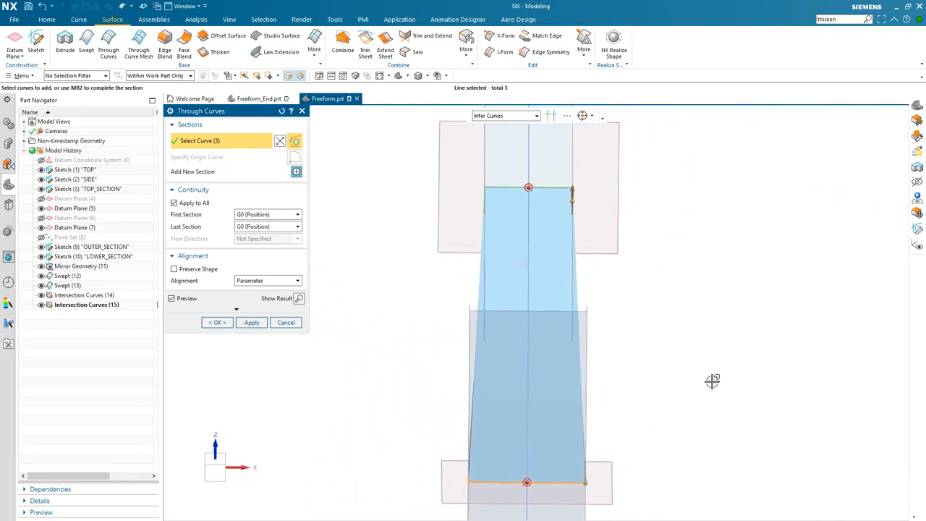
middle_drag(713, 381, 705, 386)
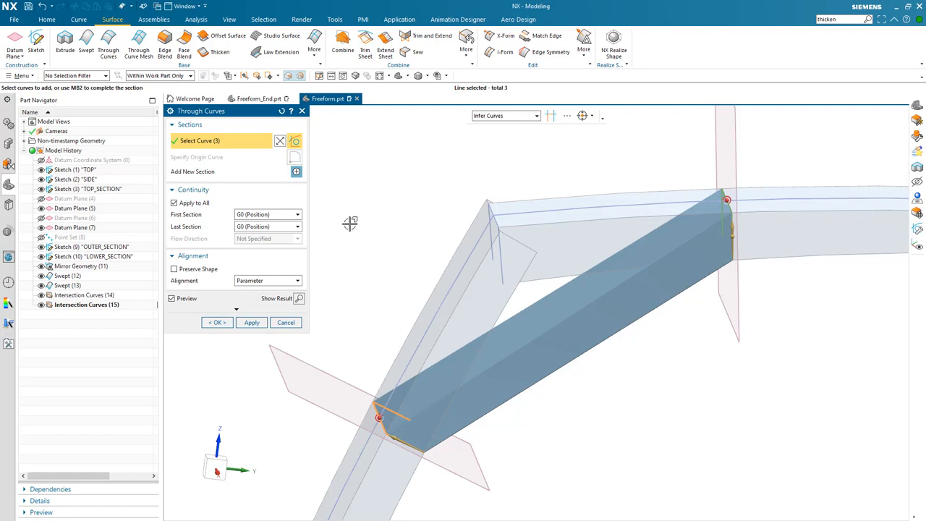
Step: Set both sections to G1 (Tangent) continuity, constraining the first to all top beam faces and the last to all side beam faces
click(288, 215)
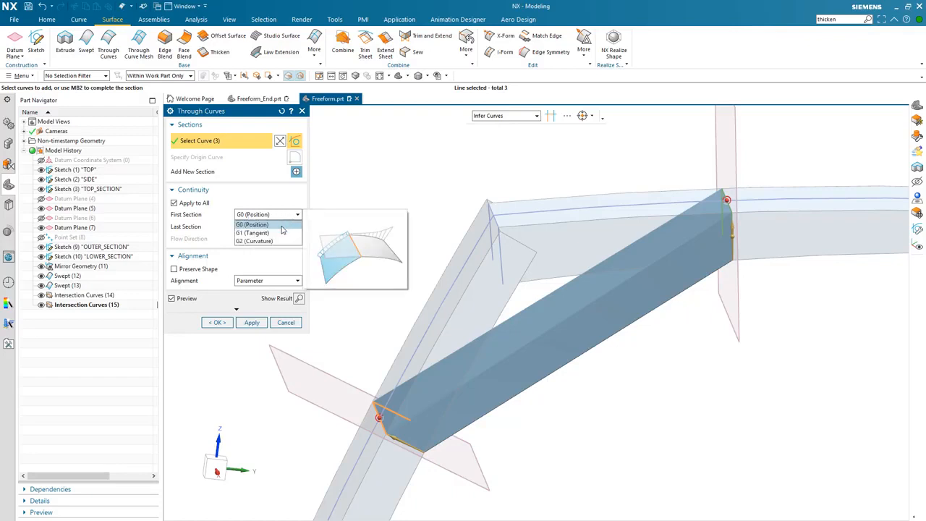
click(280, 236)
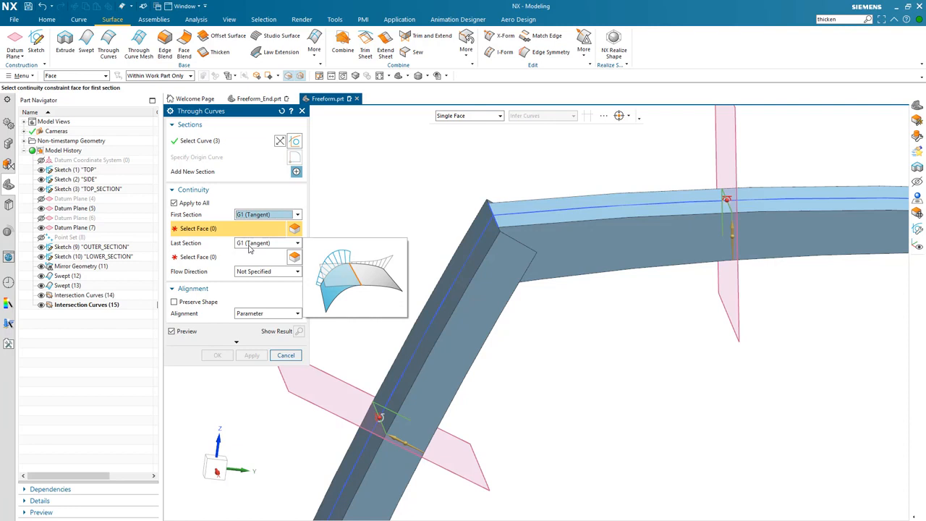
click(460, 117)
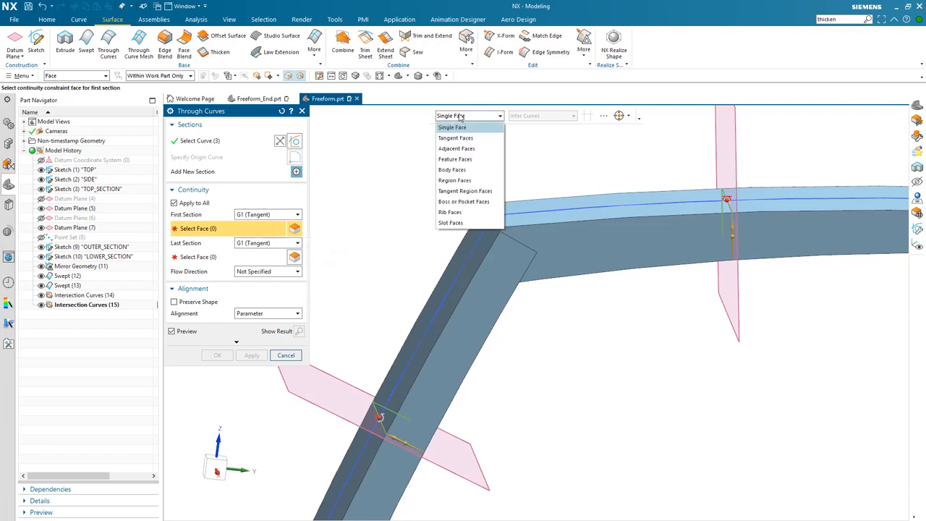
click(459, 170)
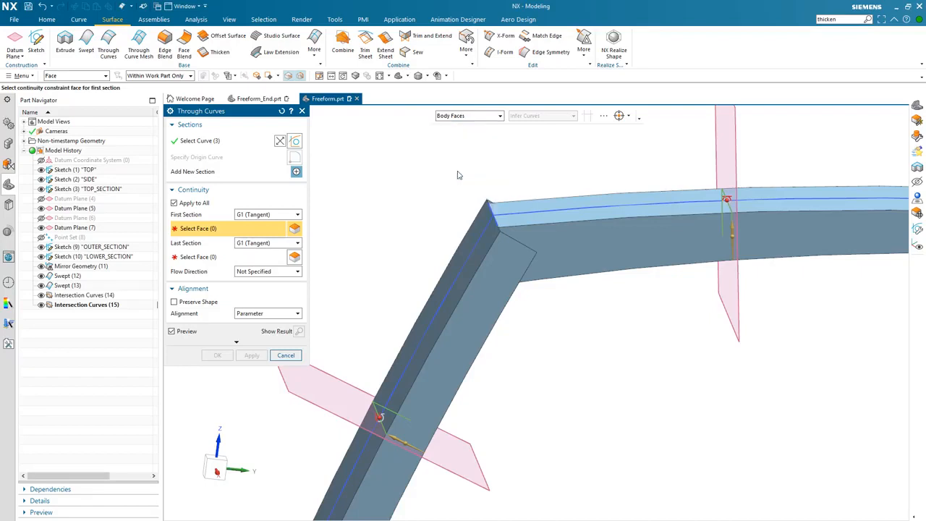
click(602, 235)
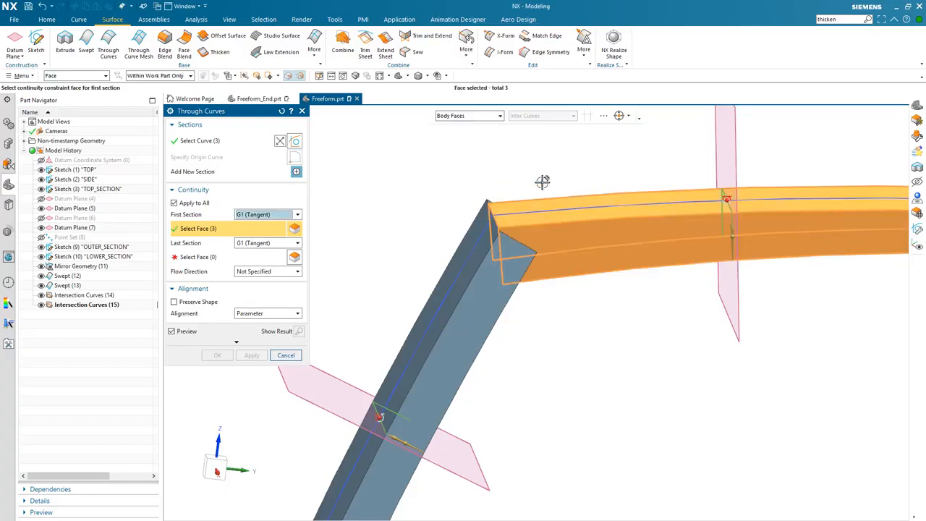
click(220, 258)
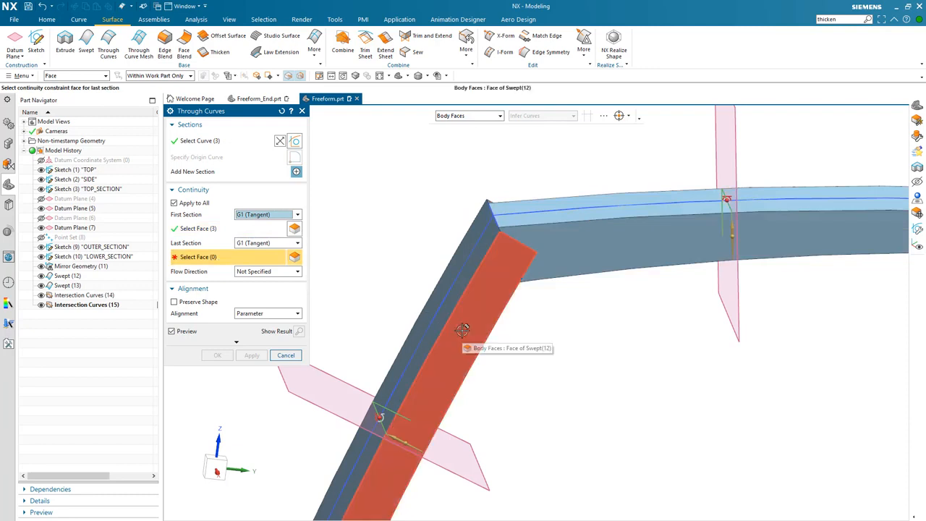
click(428, 317)
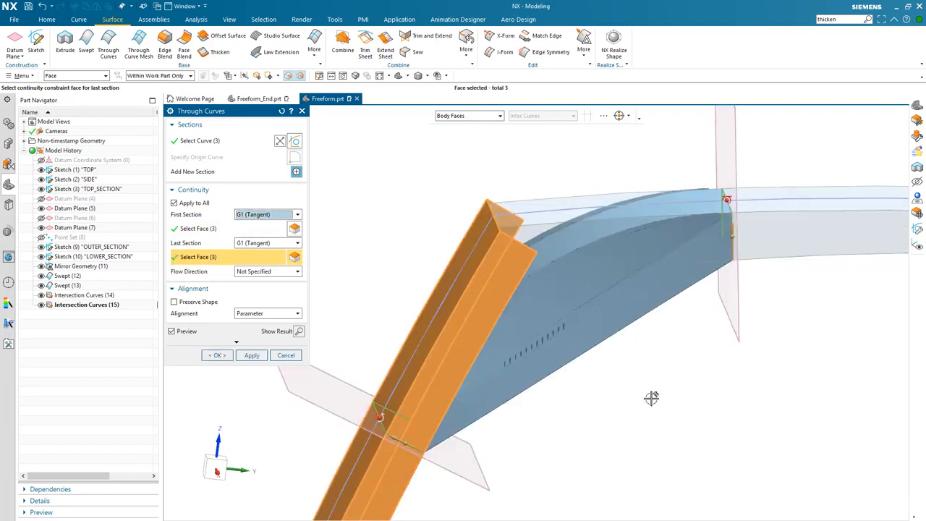
mouse_move(652, 395)
middle_down()
mouse_move(651, 267)
mouse_move(647, 368)
mouse_move(321, 350)
middle_up()
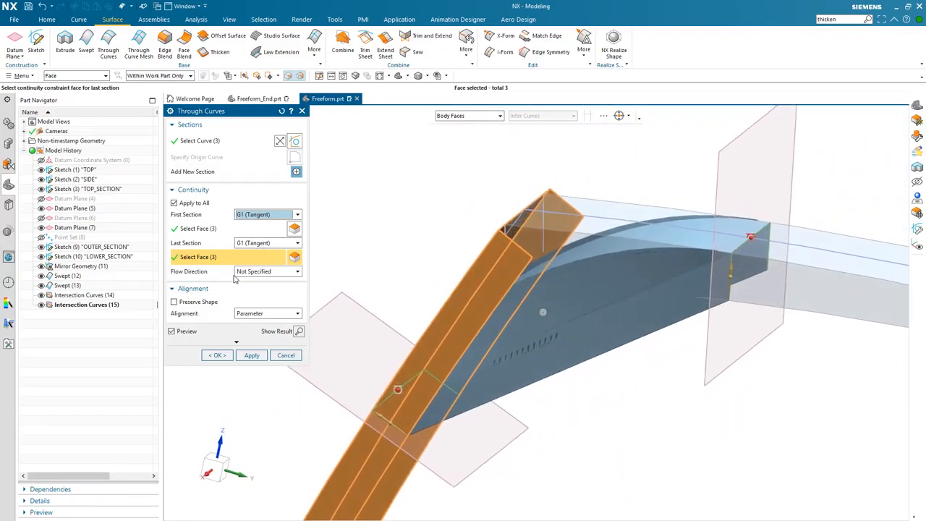
Step: Set the surface's flow direction to Isoparametric and enable Preserve Shape
click(297, 272)
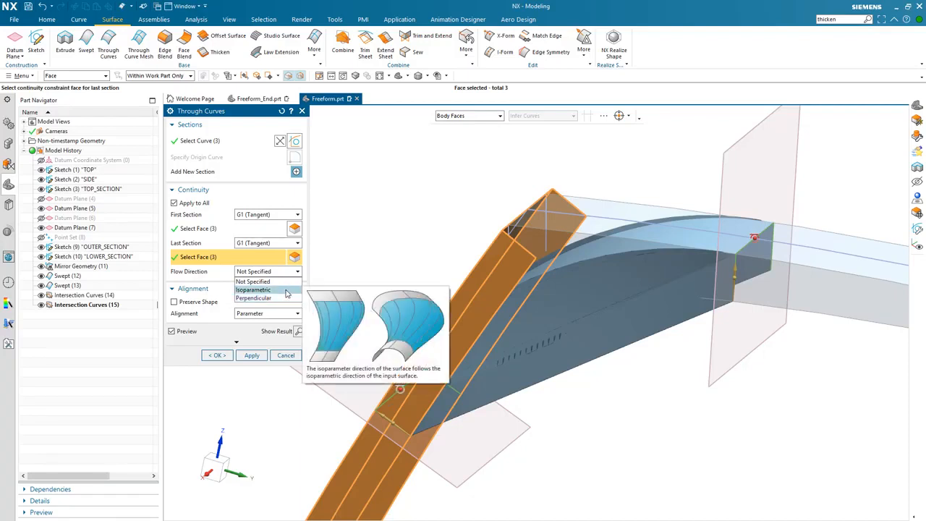
click(285, 291)
middle_drag(311, 291, 327, 296)
click(174, 303)
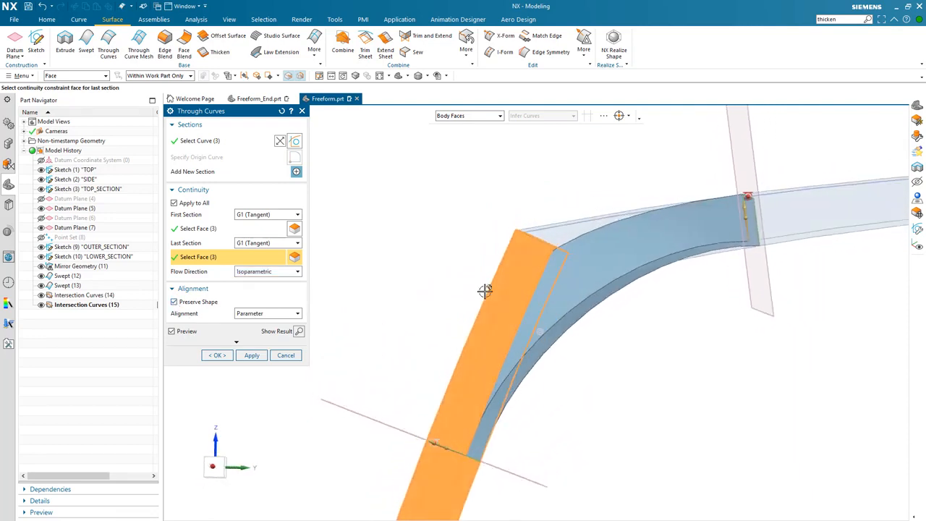
middle_drag(485, 289, 664, 310)
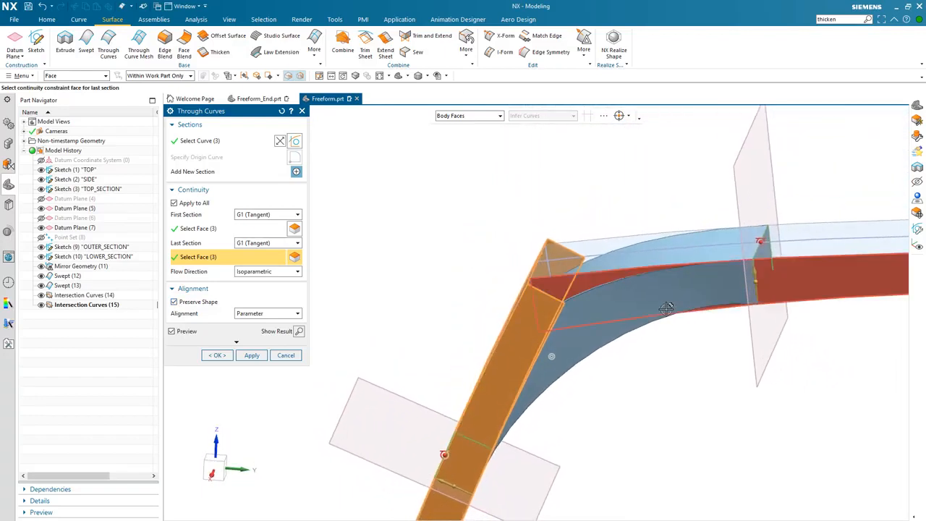
Step: Compare the corner surface preview with Perpendicular and Isoparametric flow directions
click(269, 273)
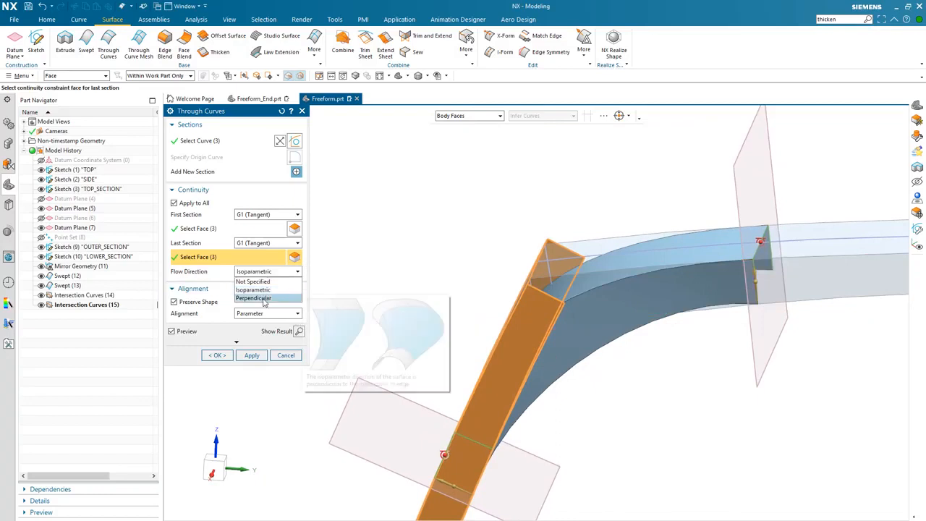
click(265, 298)
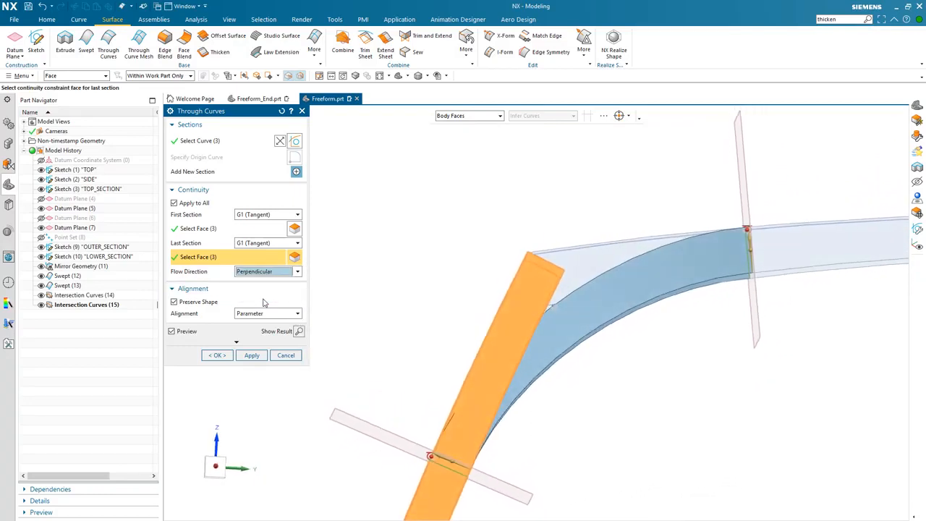
click(267, 273)
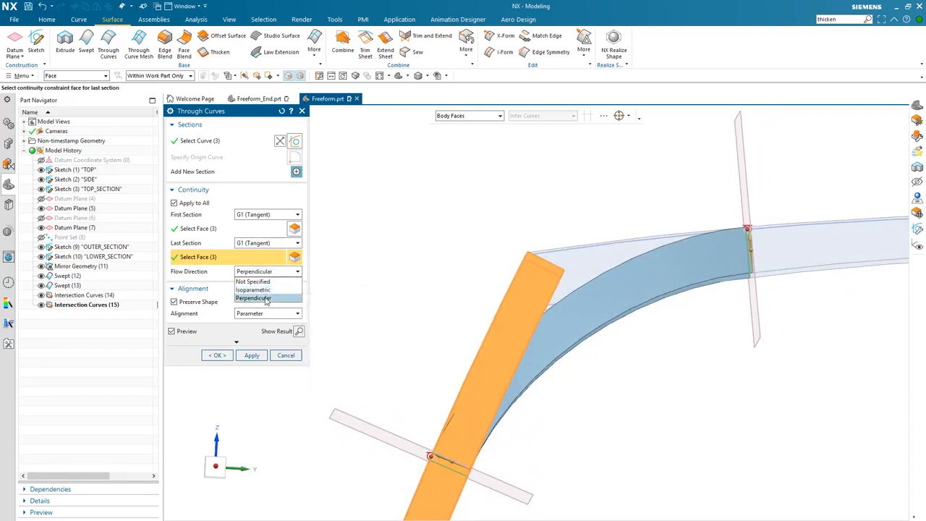
click(267, 297)
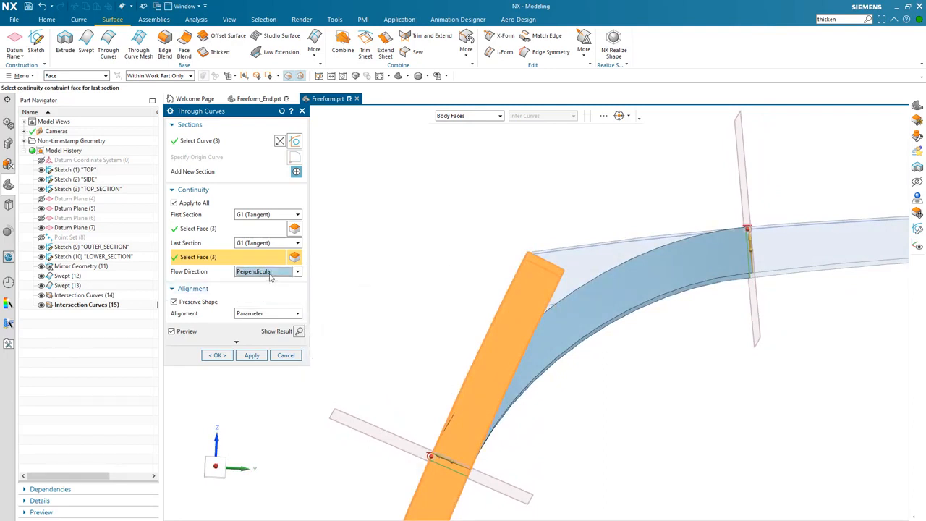
click(269, 274)
click(267, 289)
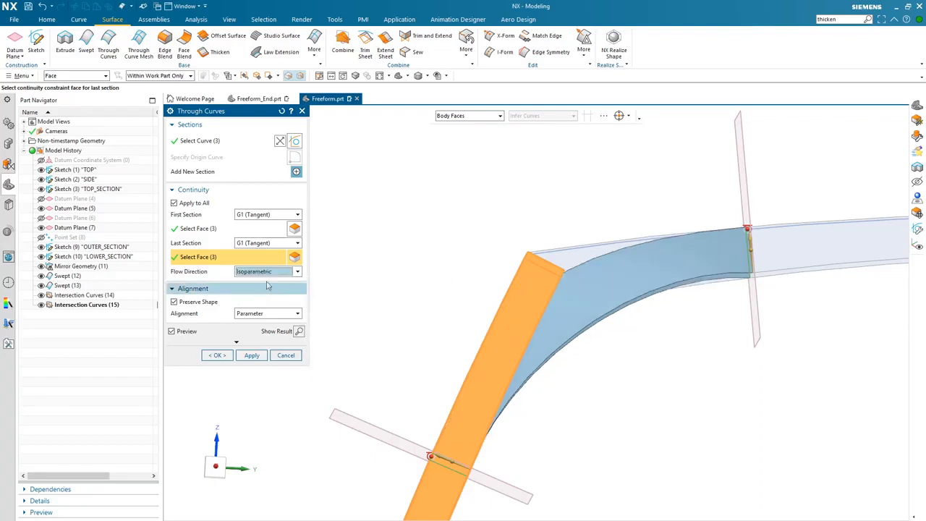
mouse_move(270, 274)
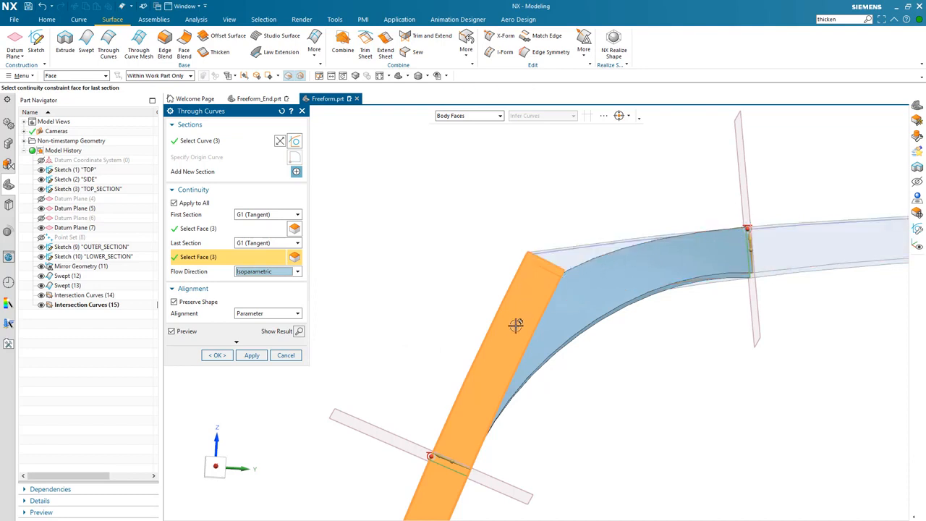
Step: Set the flow direction to Perpendicular and create the Through Curves corner surface
click(297, 272)
click(283, 298)
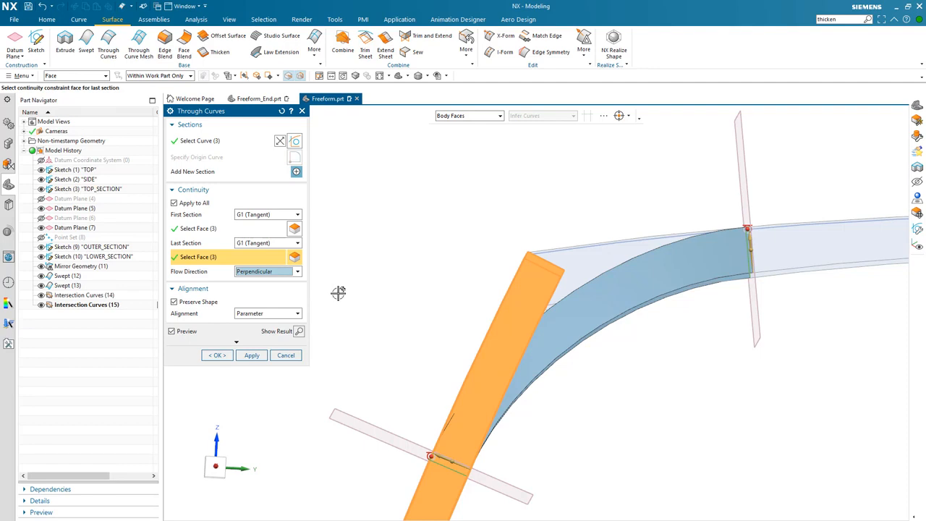
middle_drag(338, 293, 338, 292)
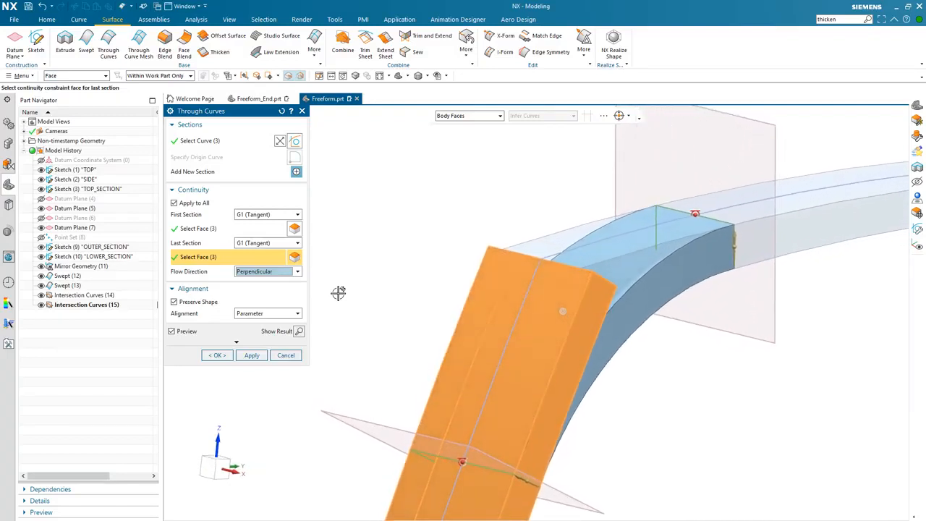
click(218, 356)
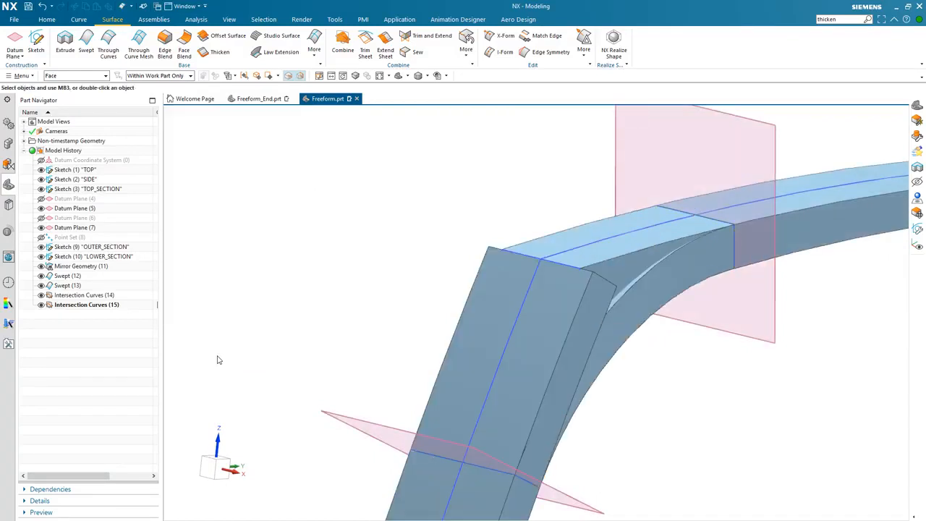
Step: Examine the new corner surface by temporarily hiding the intersection curves and both swept beams, showing them again each time
middle_drag(233, 333, 644, 290)
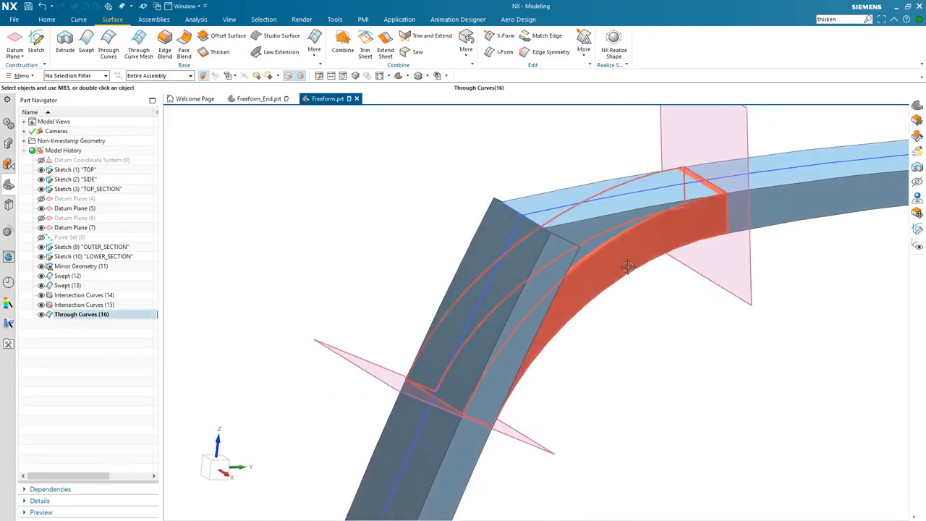
middle_drag(329, 228, 330, 226)
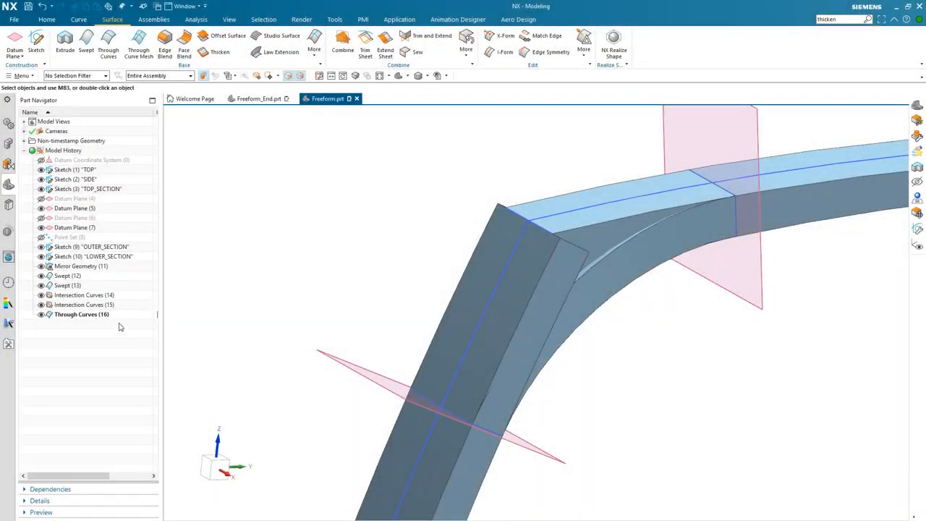
click(97, 315)
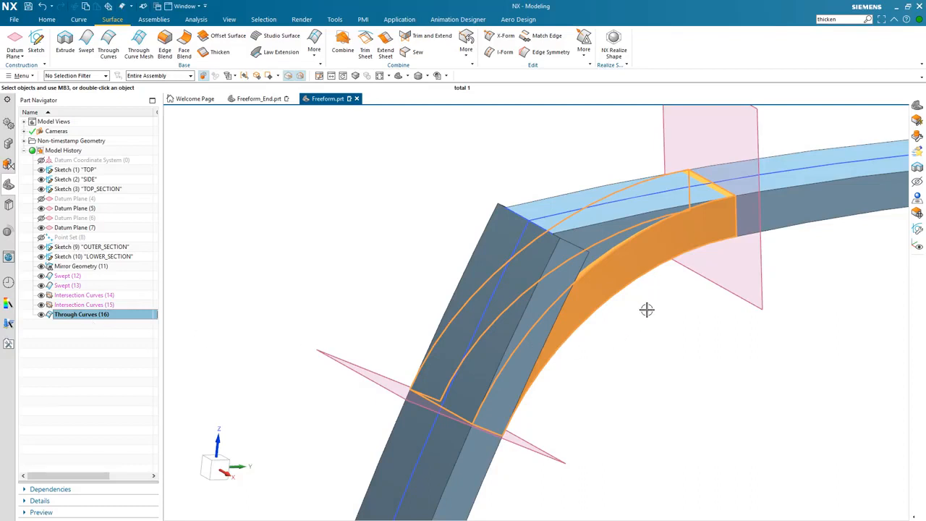
key(Escape)
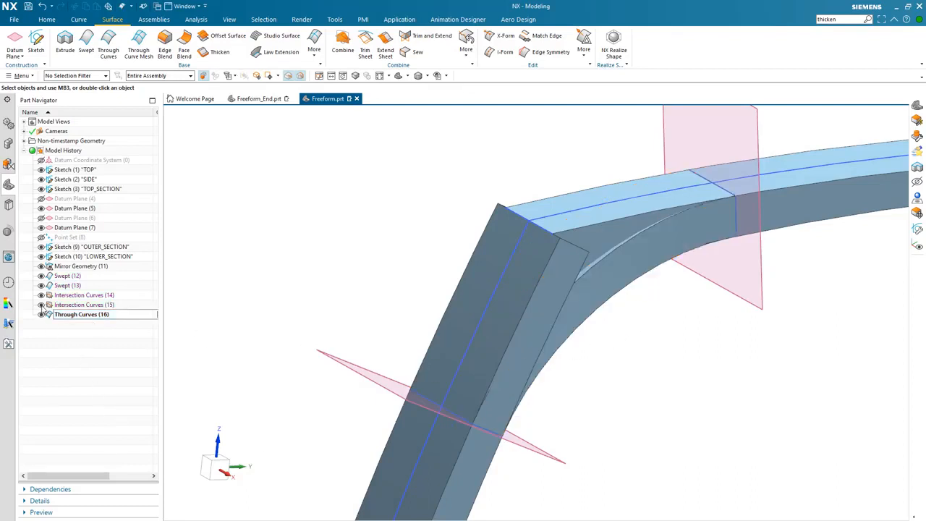
click(41, 305)
click(41, 295)
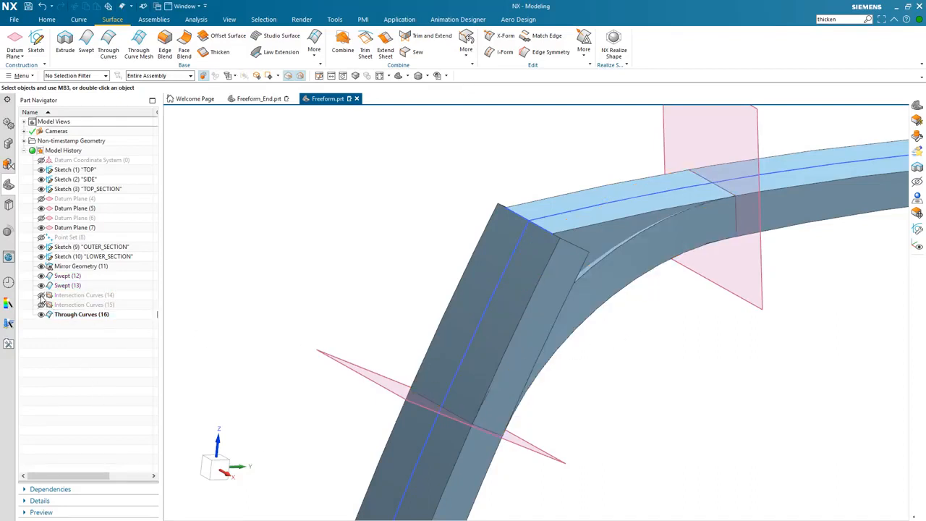
click(41, 304)
click(41, 295)
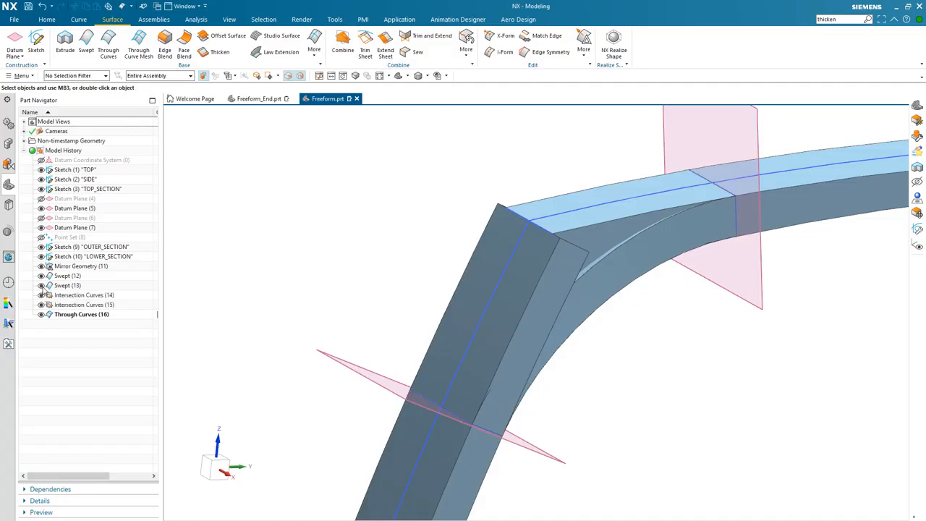
click(41, 285)
click(42, 275)
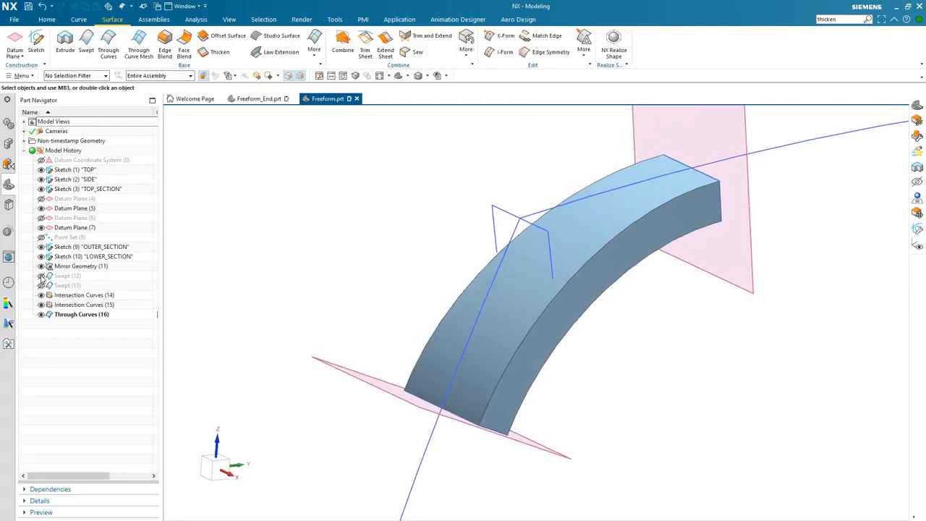
click(42, 276)
click(42, 286)
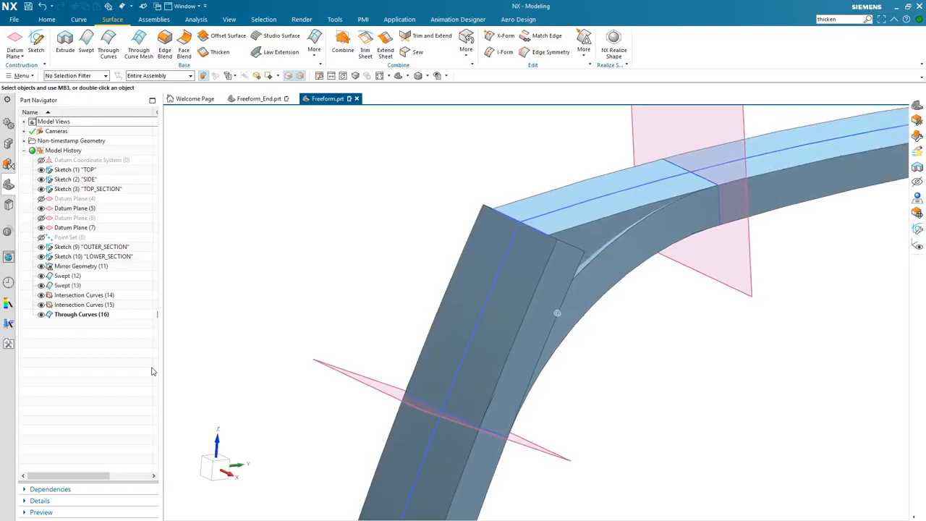
Step: Hide the corner surface and trim the lower swept beam at its datum plane, discarding the region on the corner side
click(41, 315)
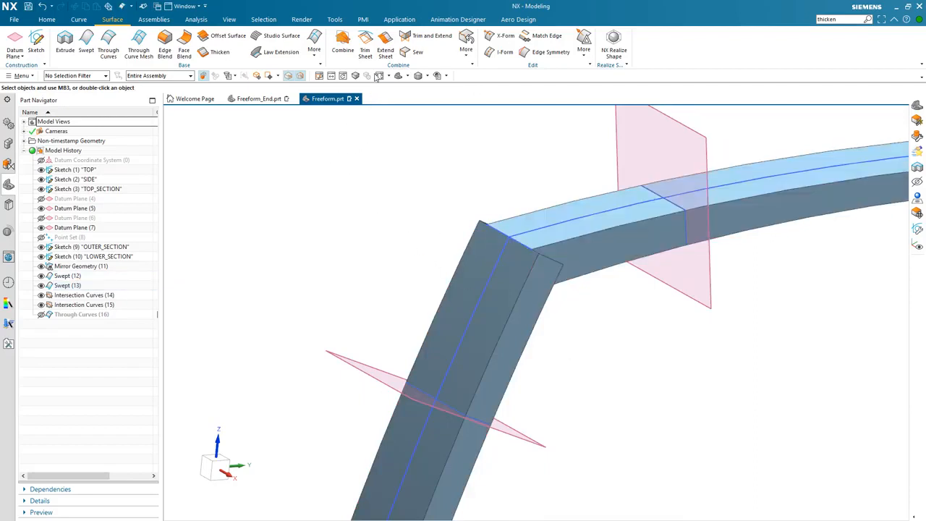
click(365, 49)
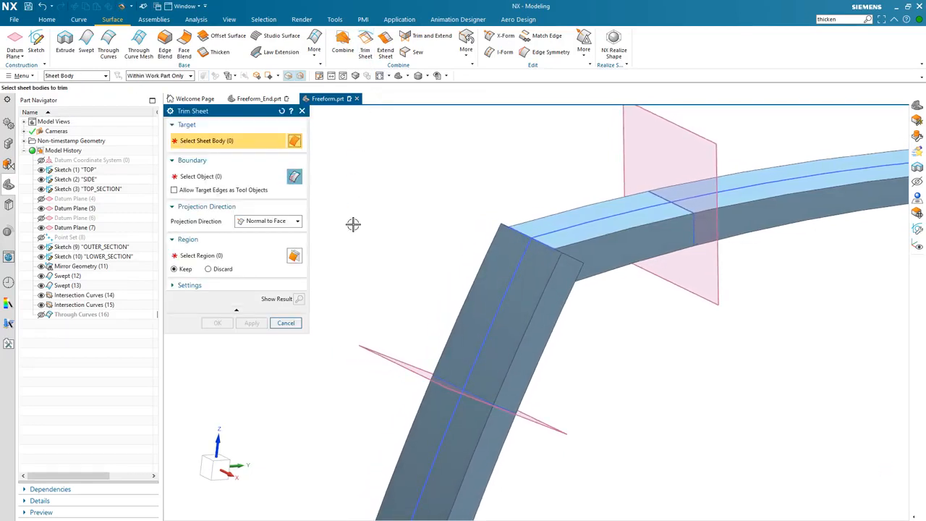
click(533, 351)
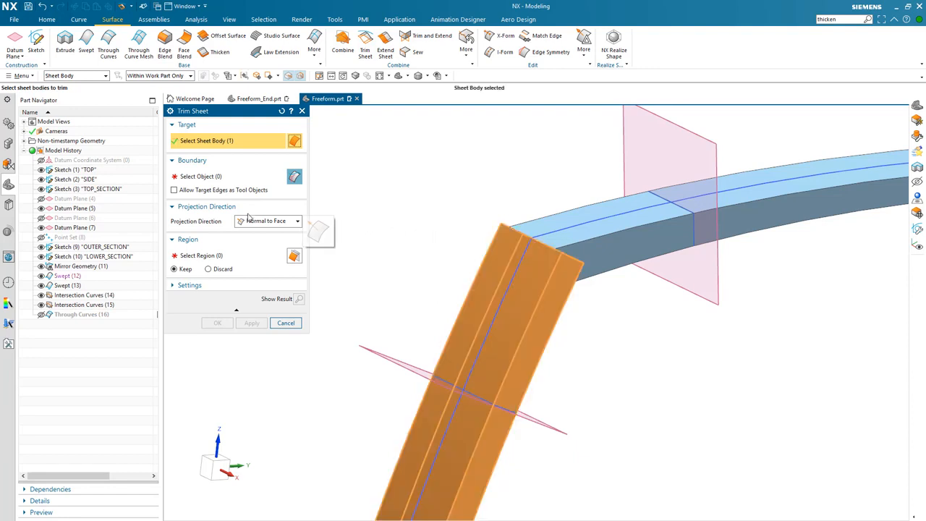
click(212, 177)
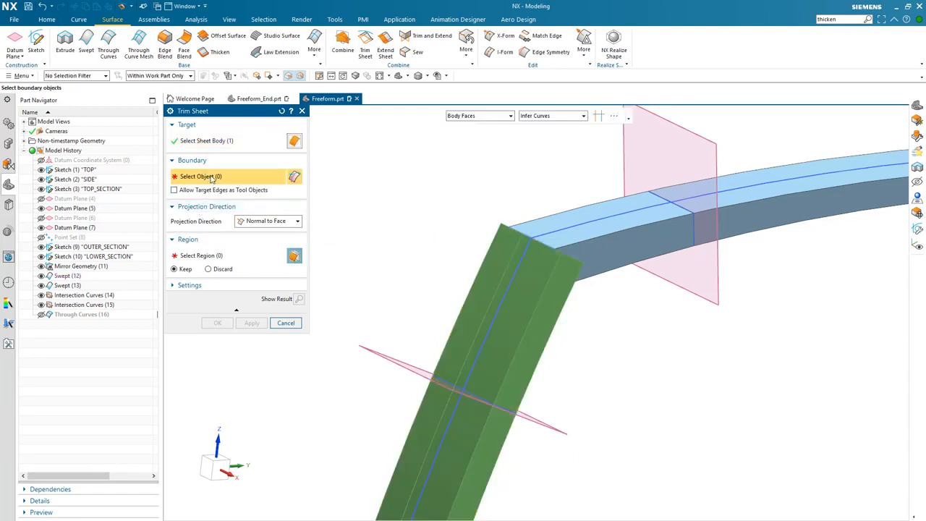
click(550, 430)
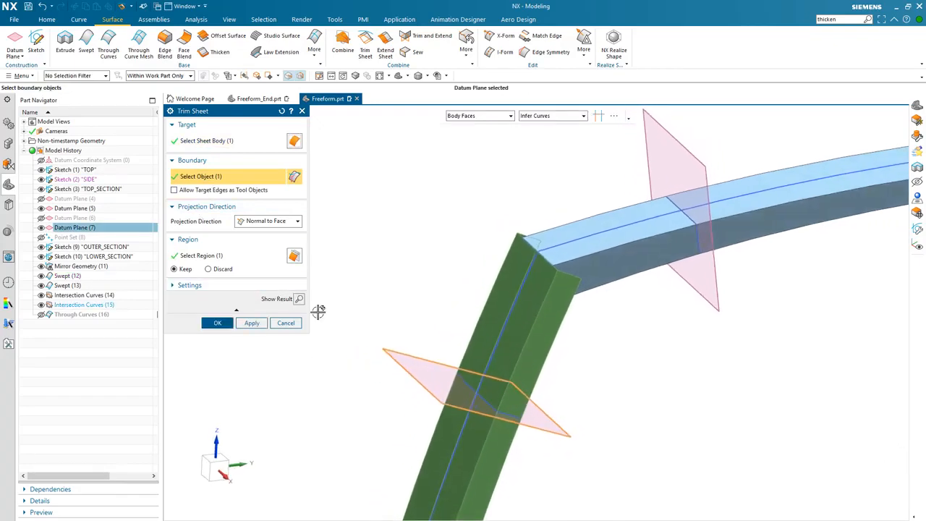
click(227, 259)
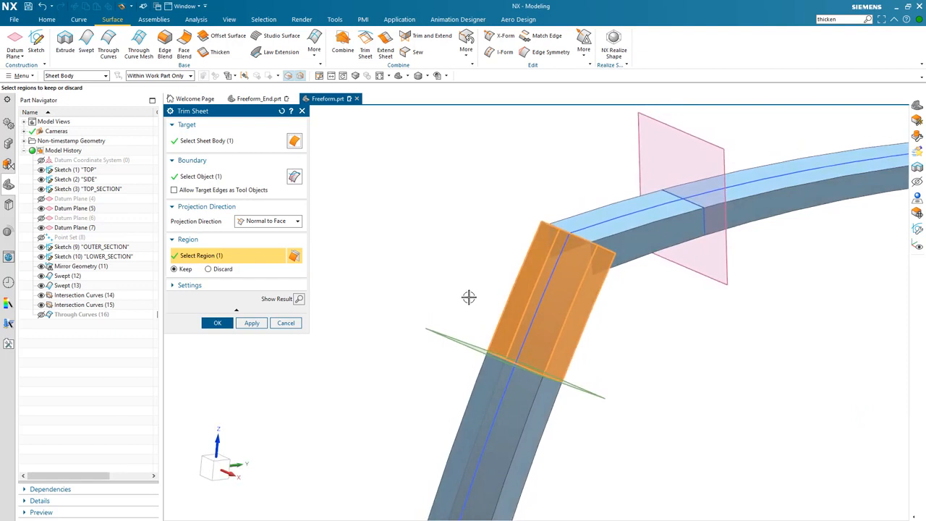
click(209, 270)
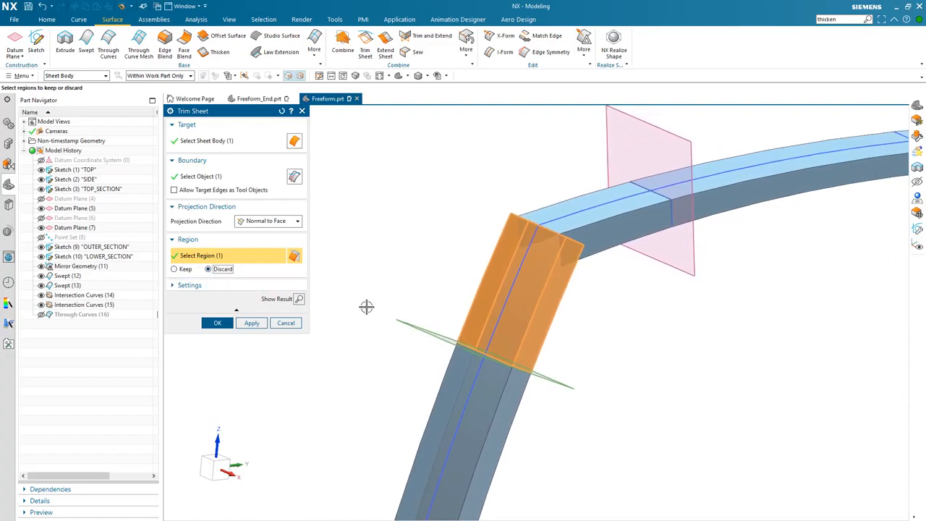
click(247, 324)
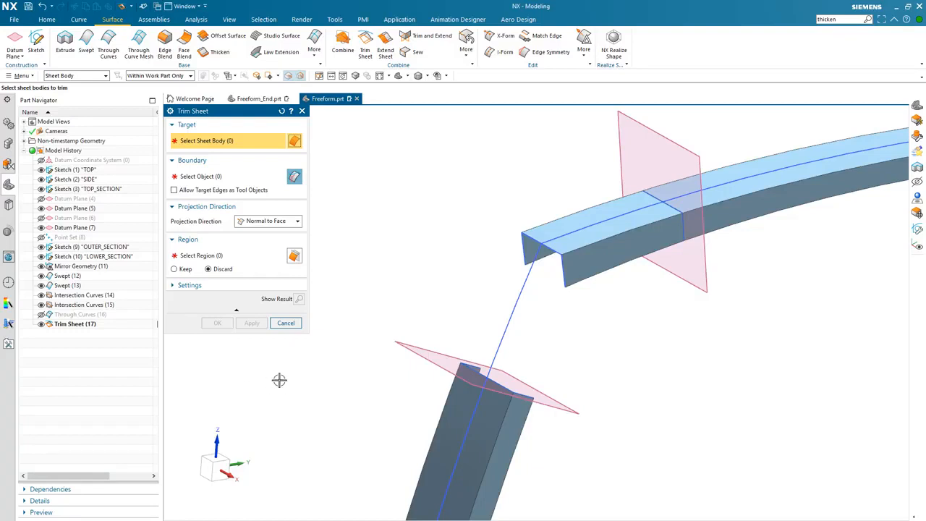
Step: Set up a sheet trim of the upper swept beam with the datum plane near the corner as boundary
click(611, 255)
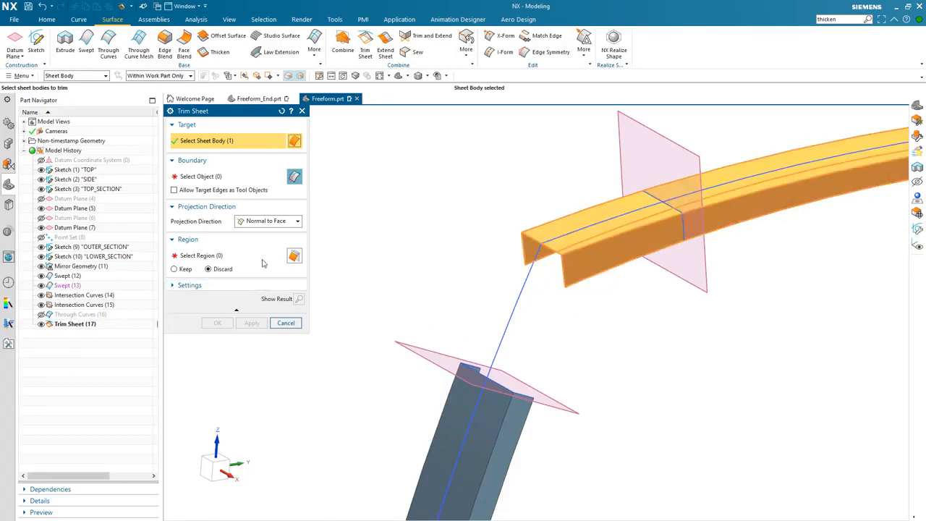
click(226, 181)
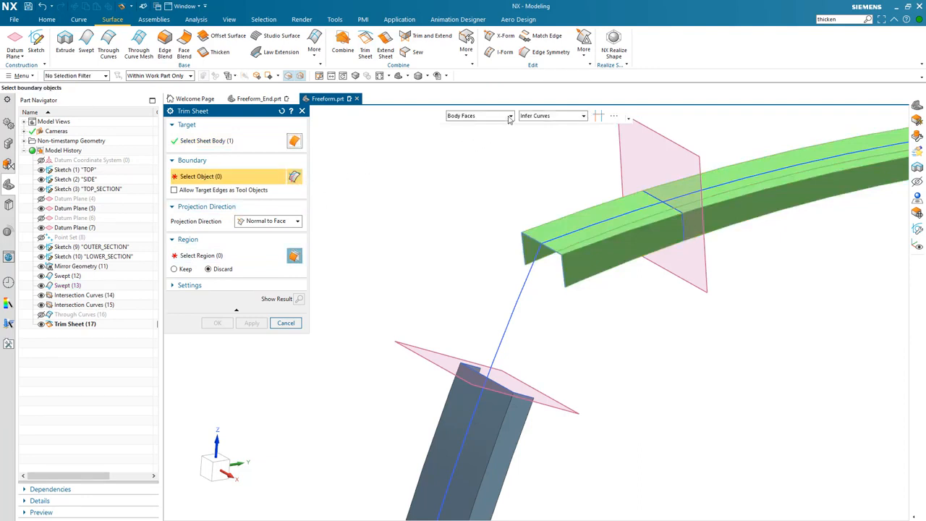
click(703, 271)
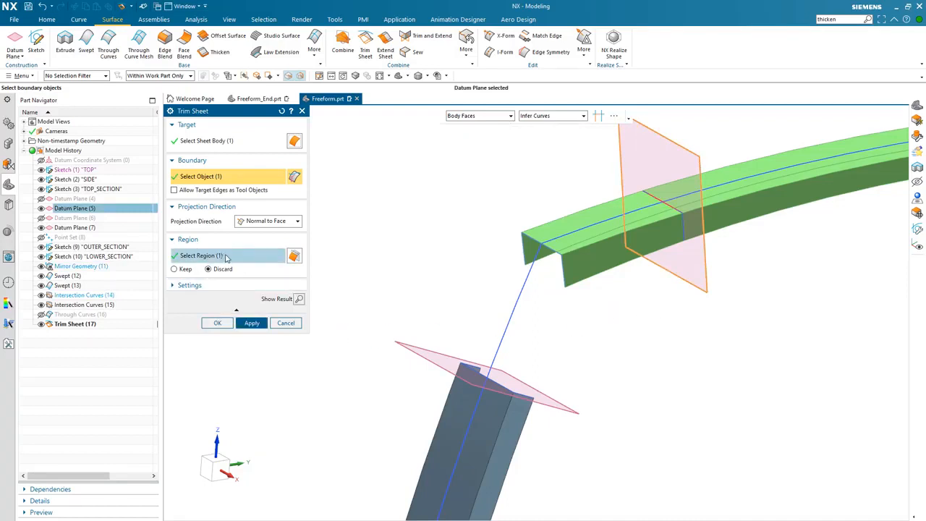
click(227, 258)
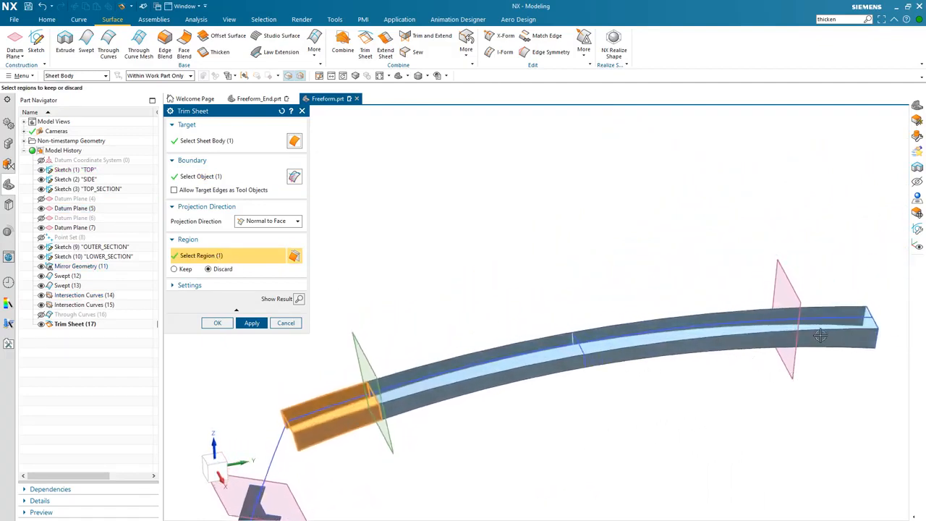
Step: Add the datum plane near the upper beam's far end as another trim boundary
click(231, 181)
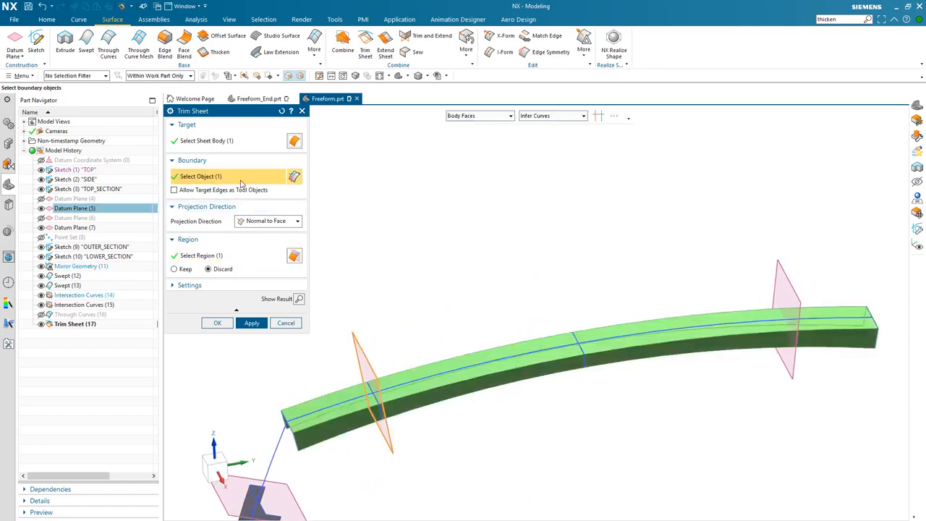
click(771, 301)
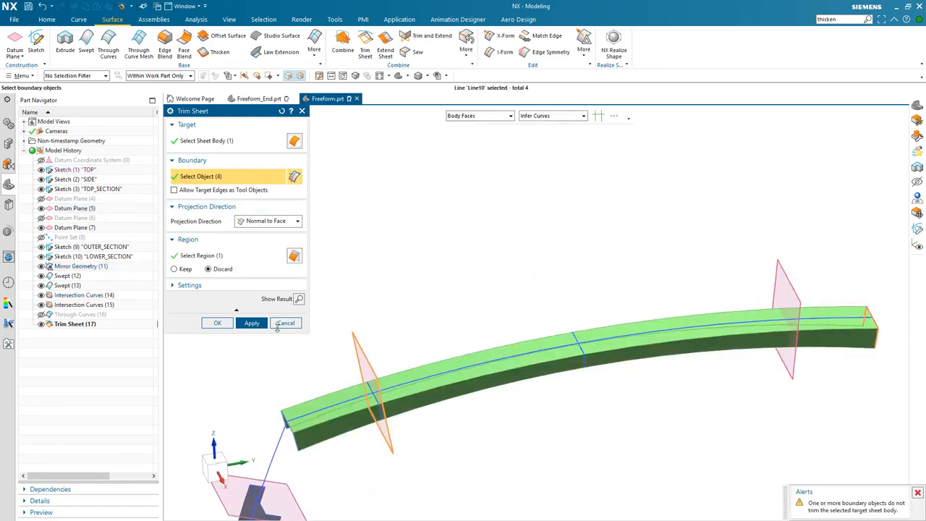
click(211, 257)
middle_drag(421, 411, 309, 391)
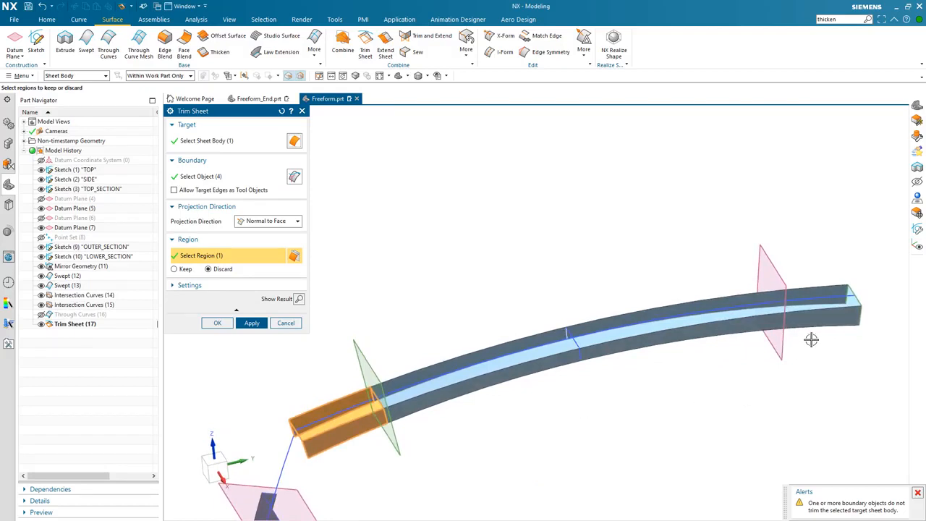
click(221, 180)
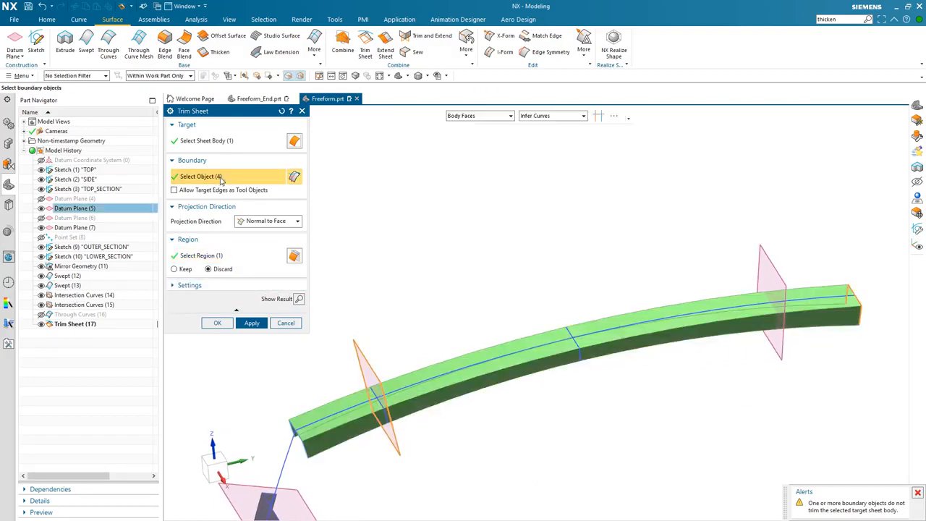
click(768, 255)
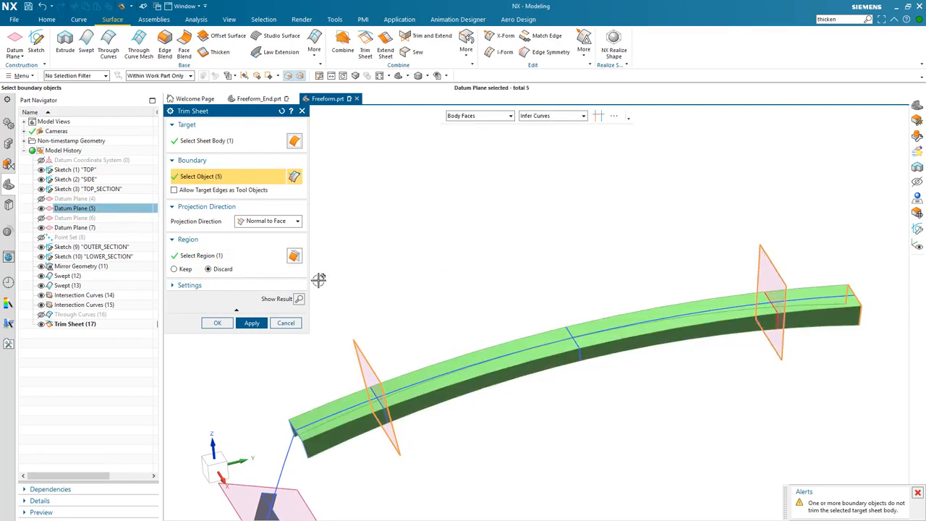
click(231, 258)
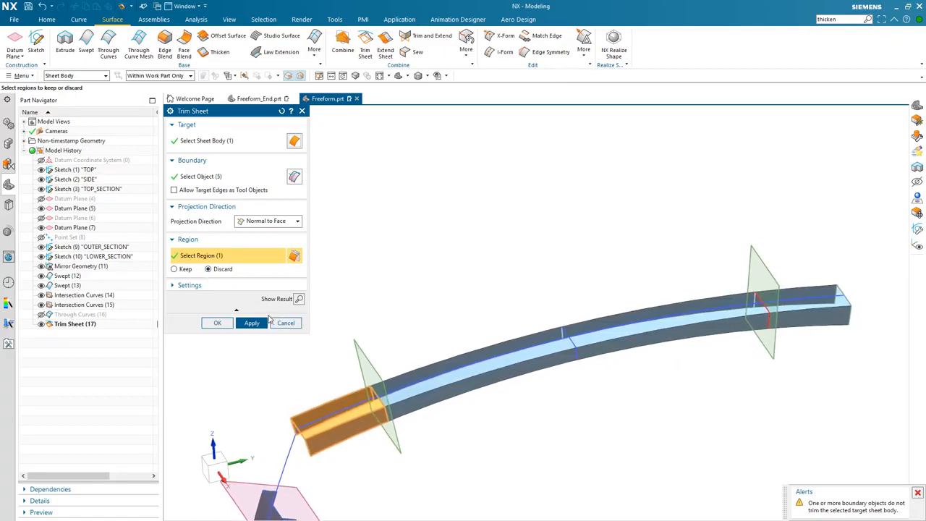
Step: Keep only the upper beam's middle region between the two datum planes and complete the trim
click(175, 269)
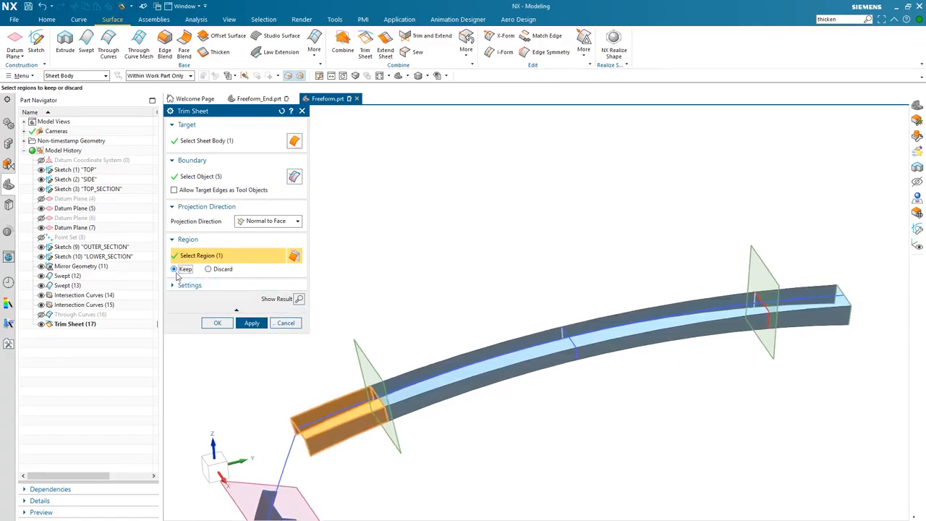
click(503, 360)
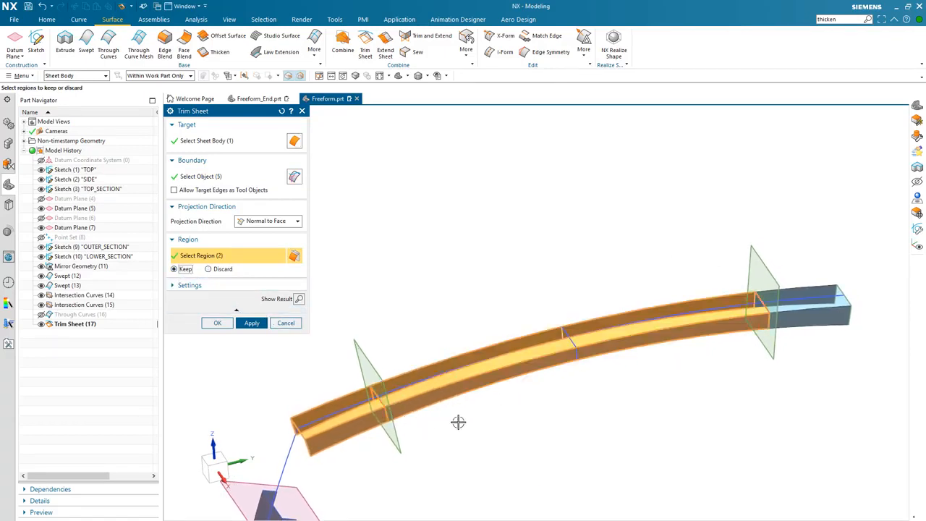
shift+click(379, 418)
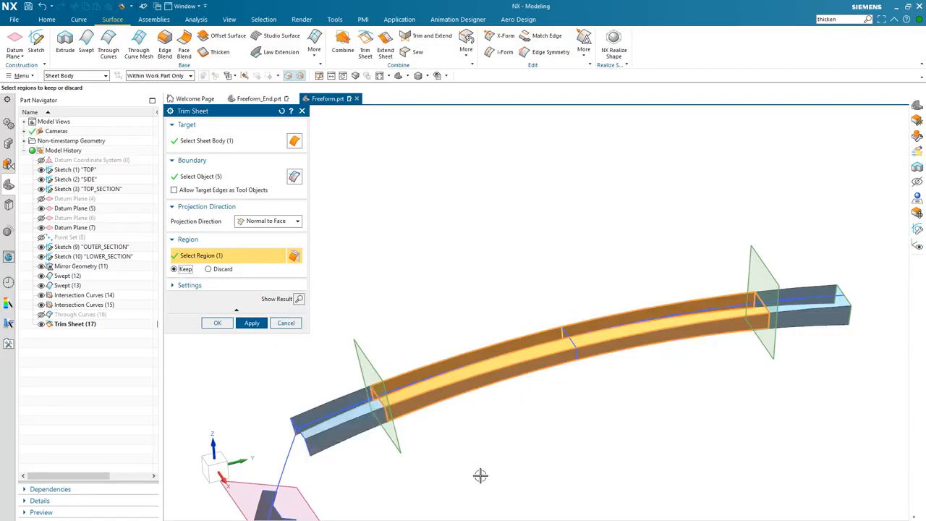
middle_drag(499, 471, 551, 416)
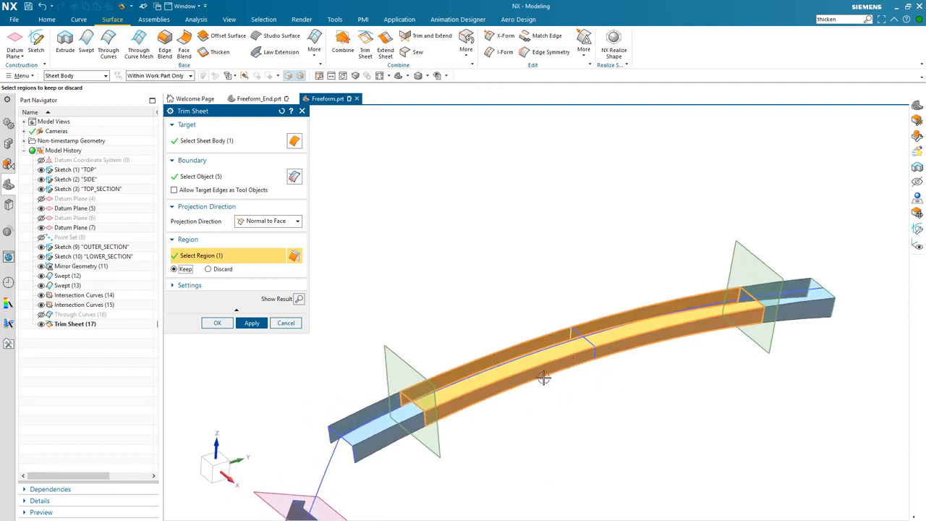
middle_drag(603, 371, 391, 350)
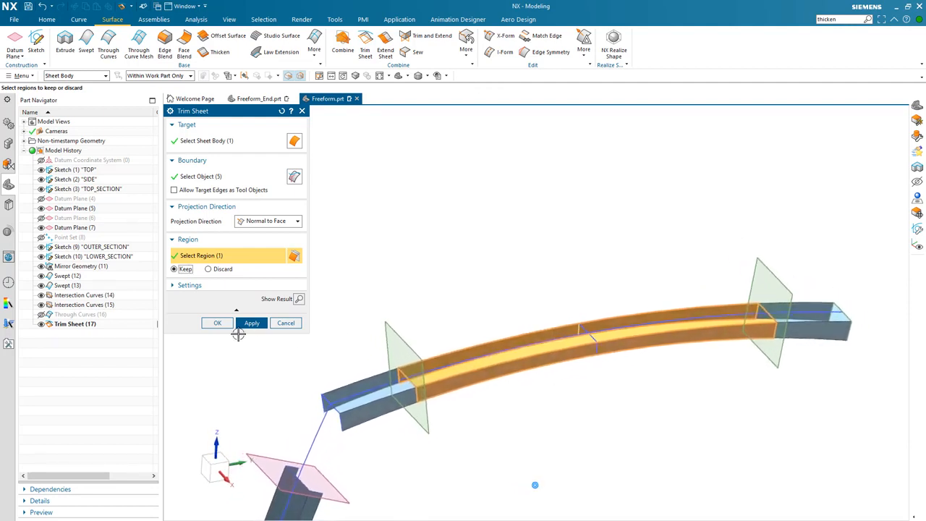
click(217, 323)
Step: Show the Through Curves corner surface again and inspect how it bridges the two trimmed beams
middle_drag(431, 234, 579, 347)
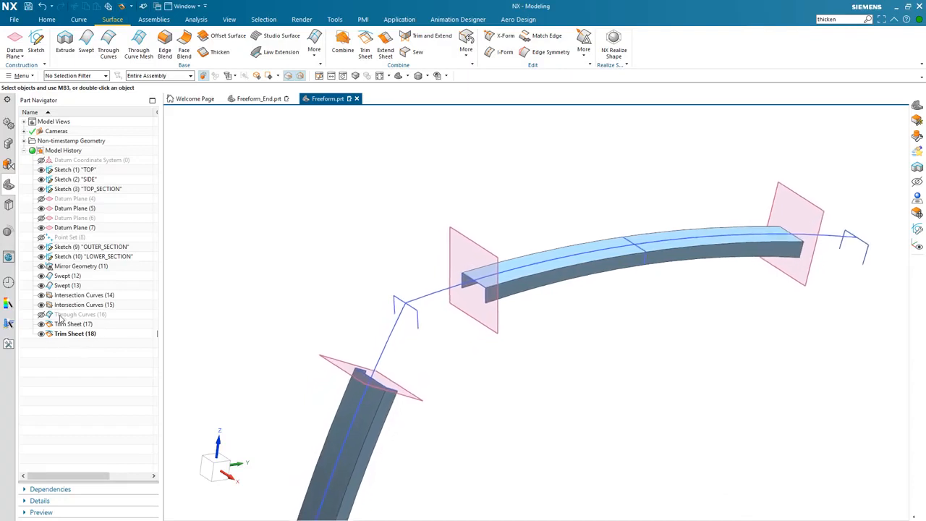
click(42, 315)
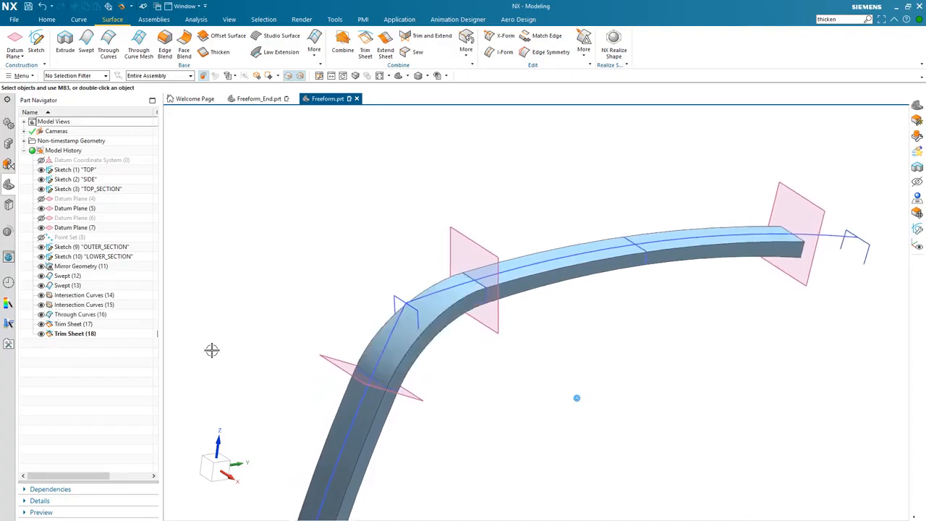
scroll(414, 368, up, 3)
middle_drag(413, 369, 519, 269)
scroll(519, 268, down, 3)
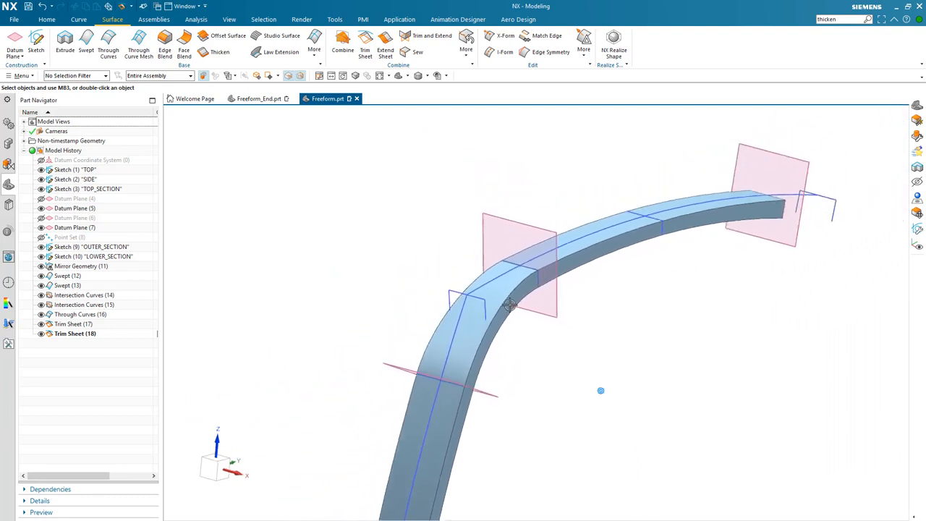
scroll(656, 325, down, 4)
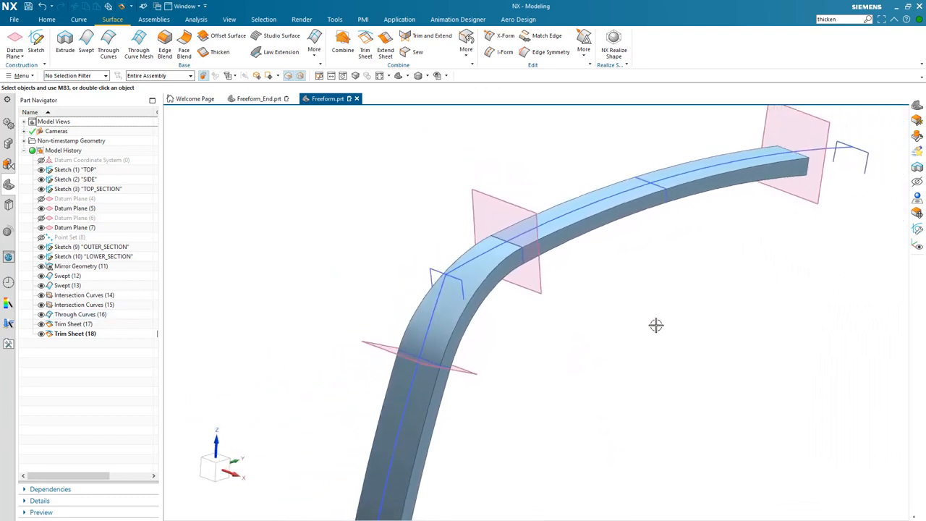
scroll(656, 325, down, 1)
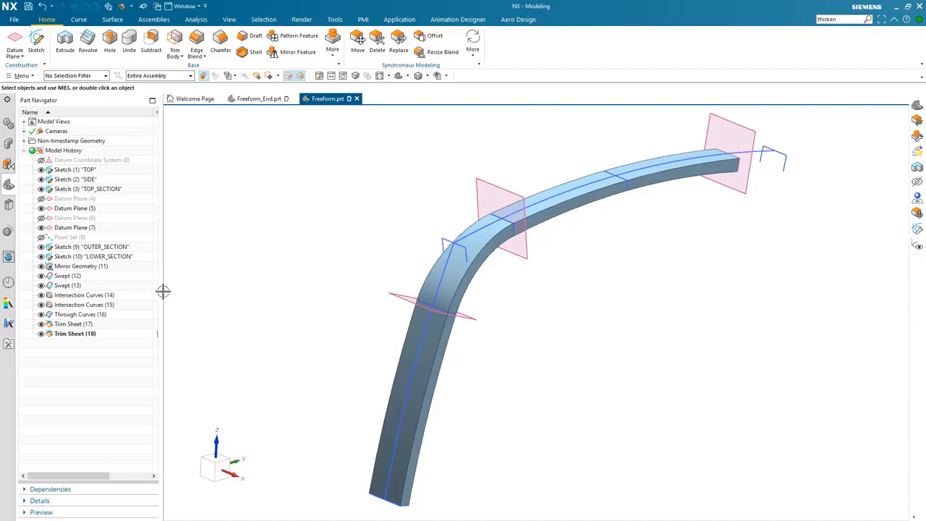
Step: Hide all datums, curves and sketches in the model
drag(162, 291, 188, 291)
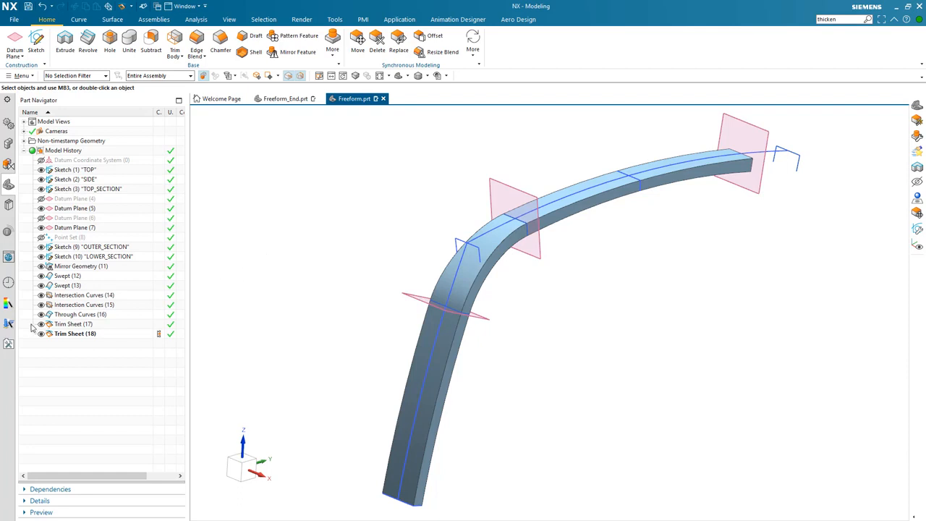
click(42, 247)
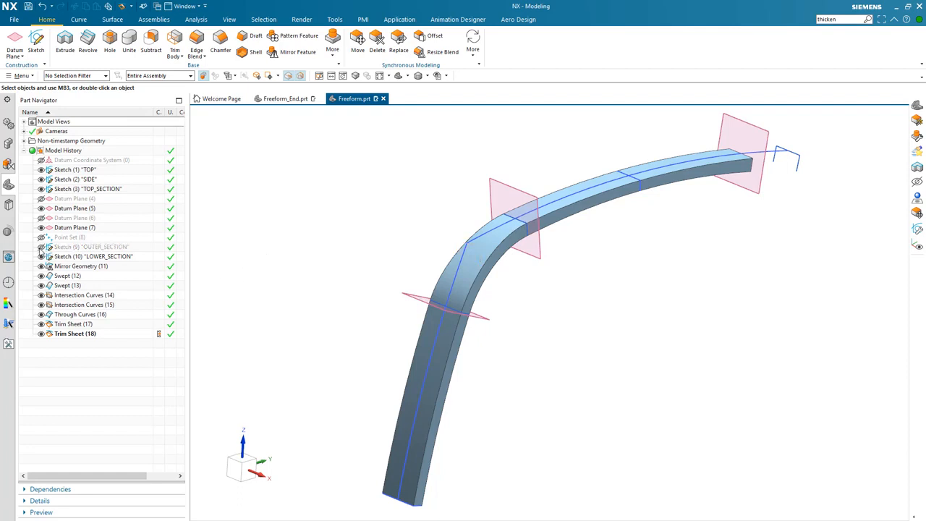
click(41, 248)
key(ctrl+w)
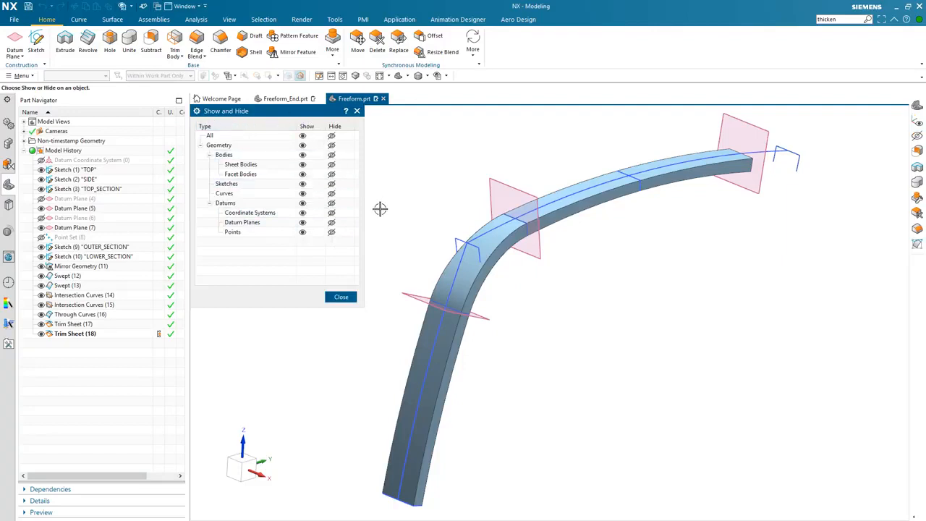
click(331, 204)
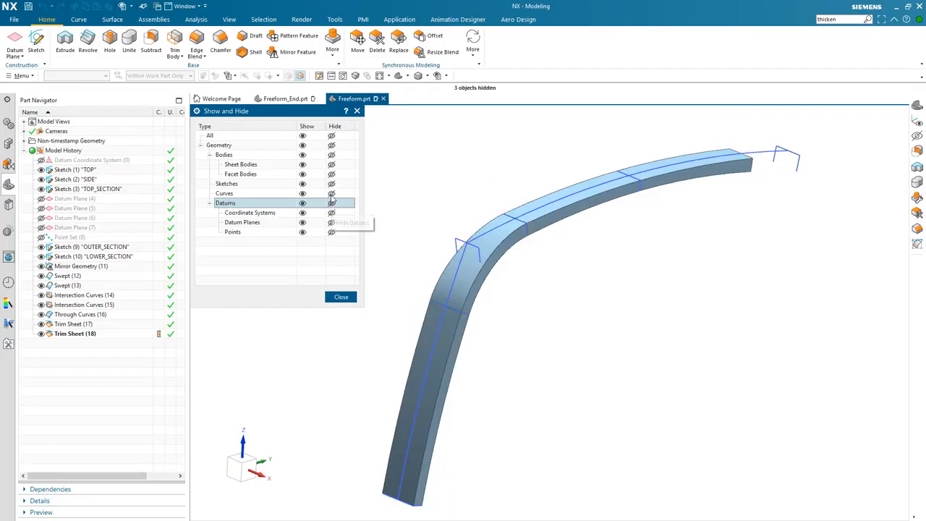
click(331, 194)
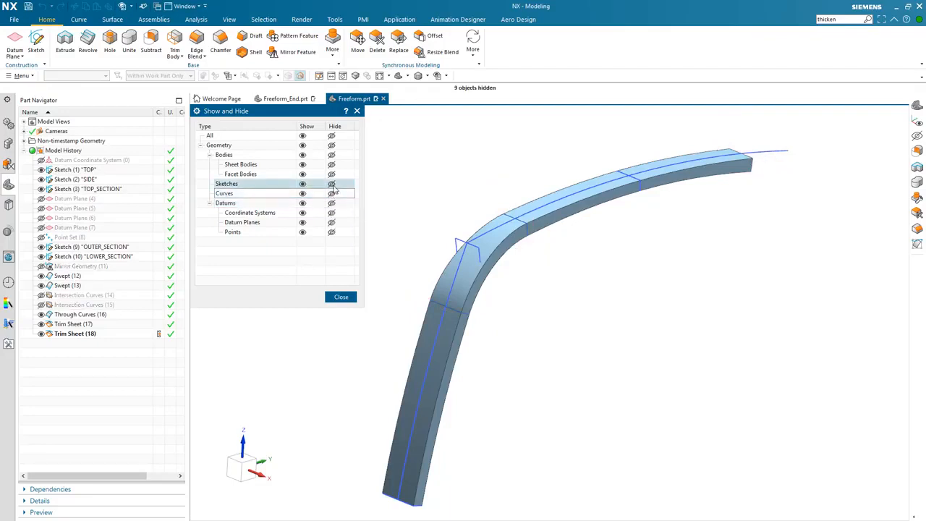
click(332, 184)
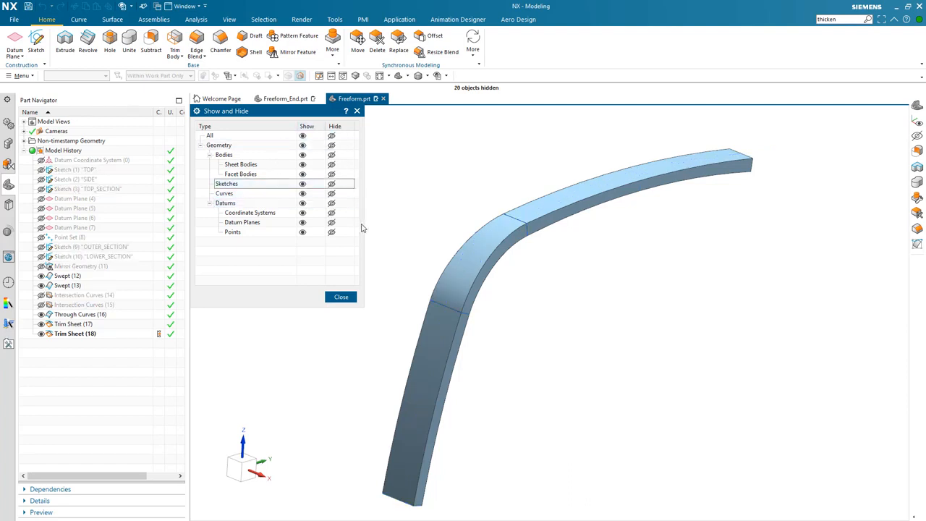
click(340, 298)
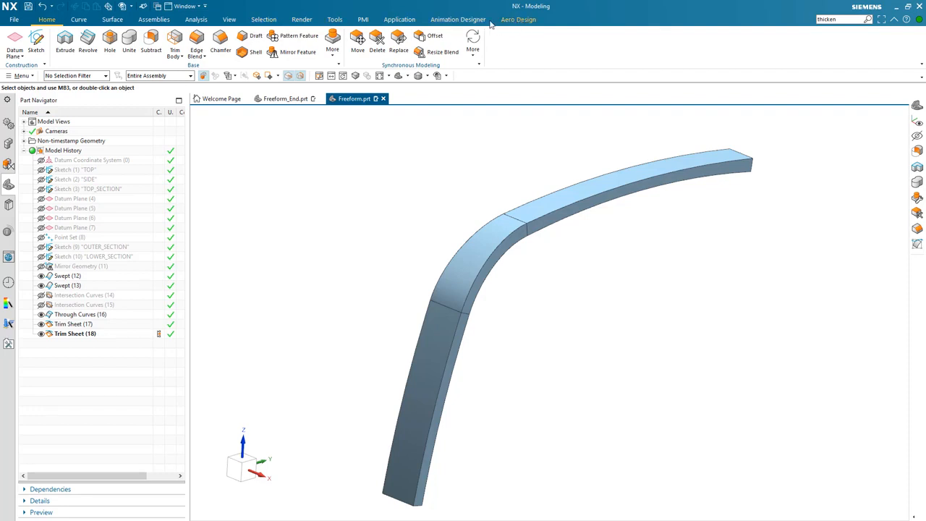
Step: Remove the Aero Design, Animation Designer and PMI tabs from the ribbon
right_click(567, 19)
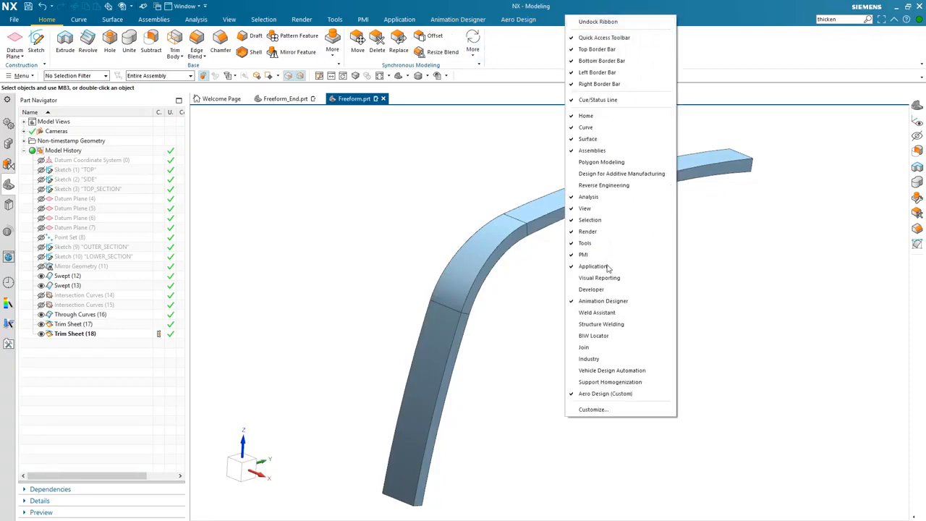
click(598, 394)
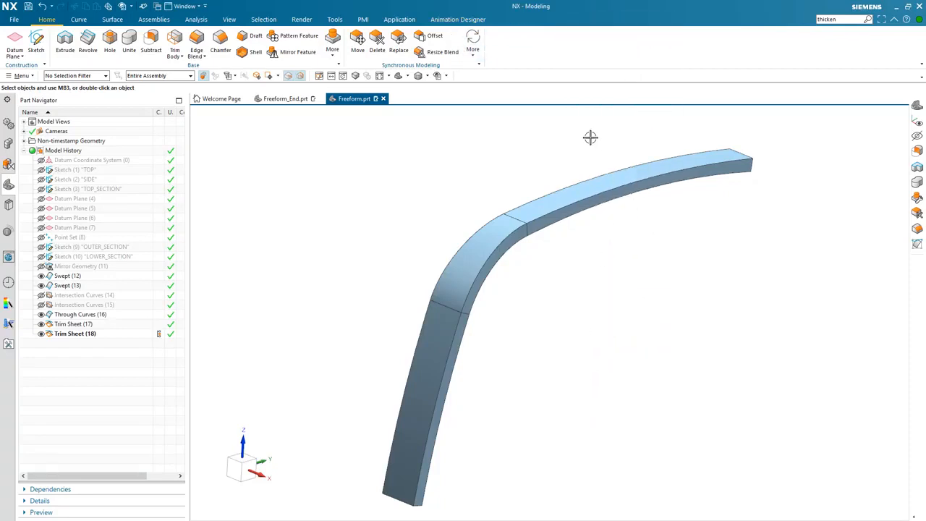
right_click(553, 24)
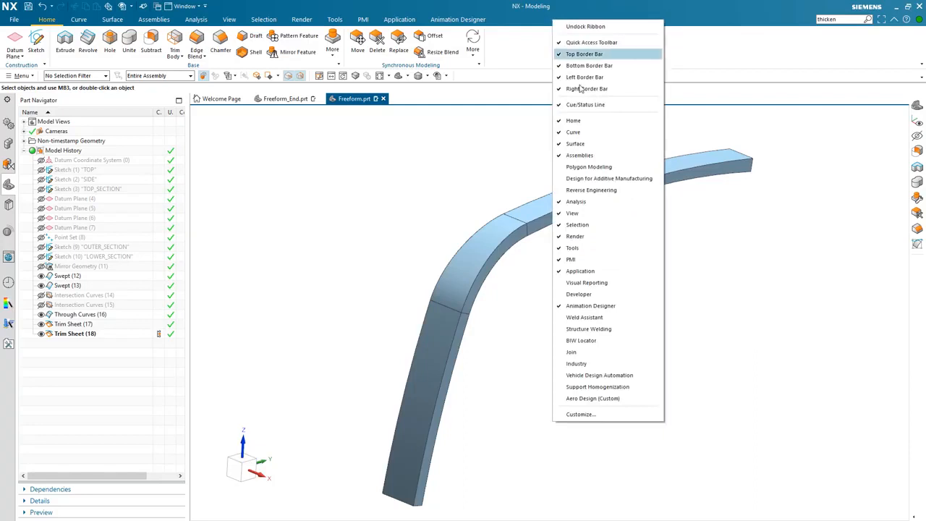
click(600, 305)
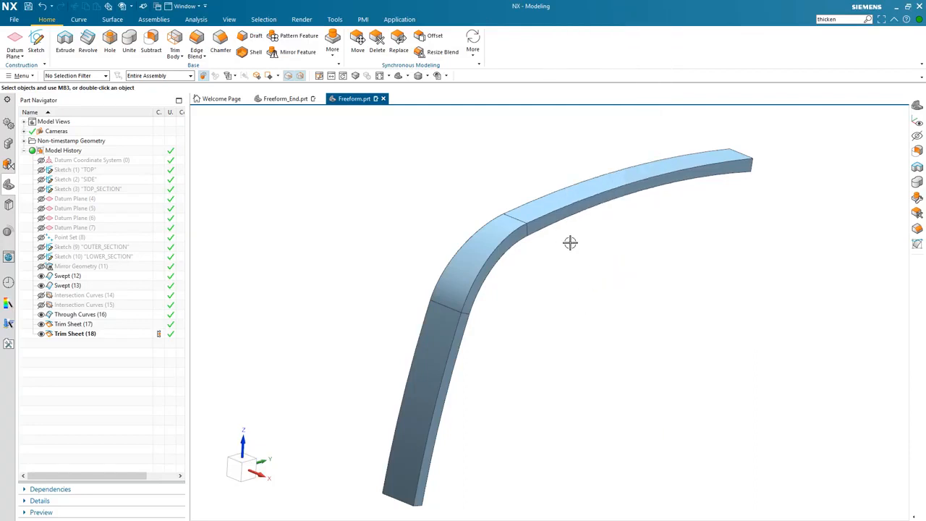
right_click(513, 24)
click(547, 260)
Step: Sew the corner surface and lower beam sheet bodies to the upper beam sheet as target
click(112, 20)
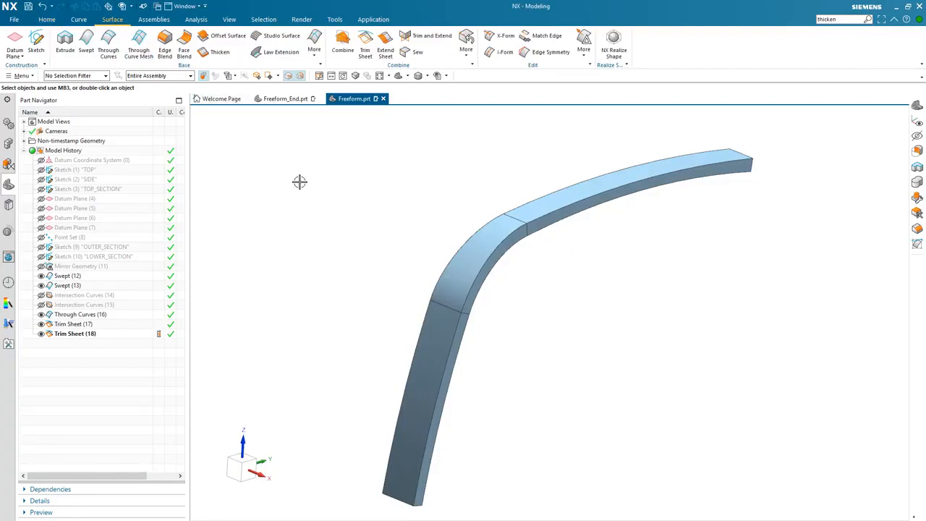
click(418, 52)
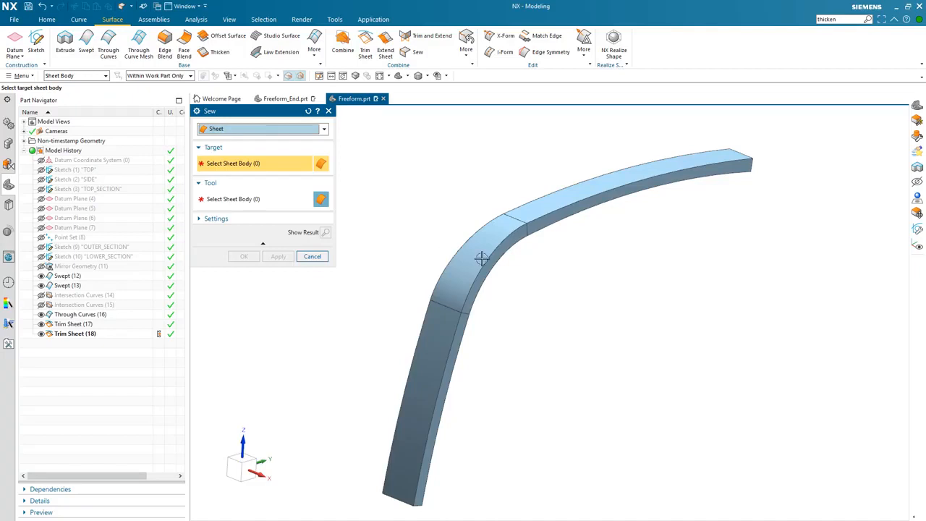
click(572, 206)
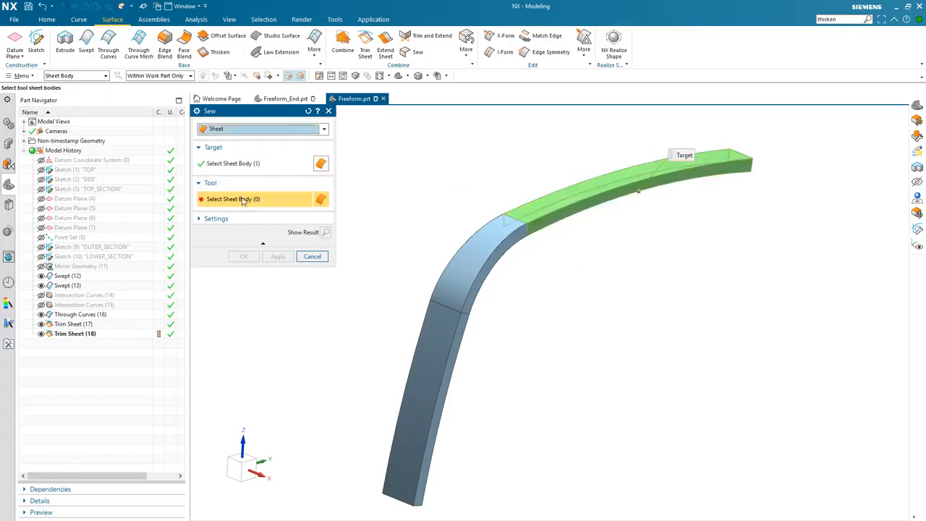
click(483, 261)
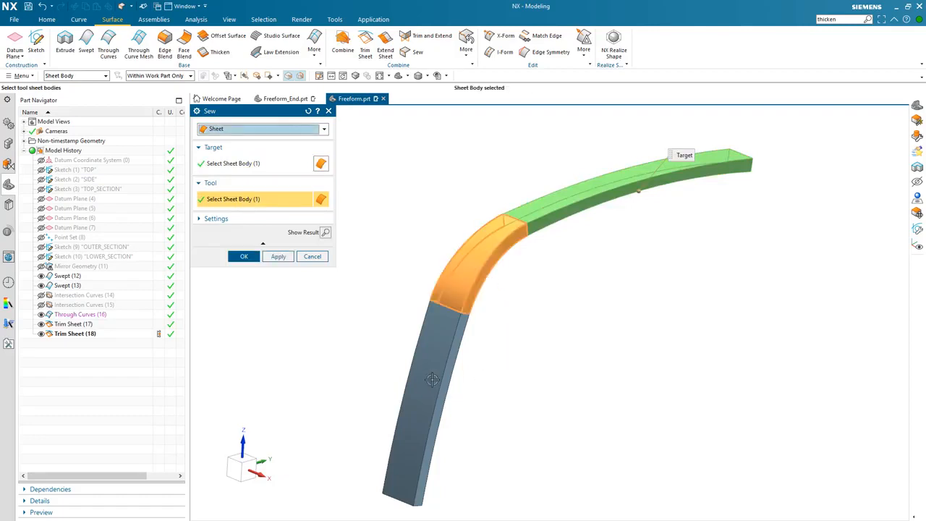
click(431, 354)
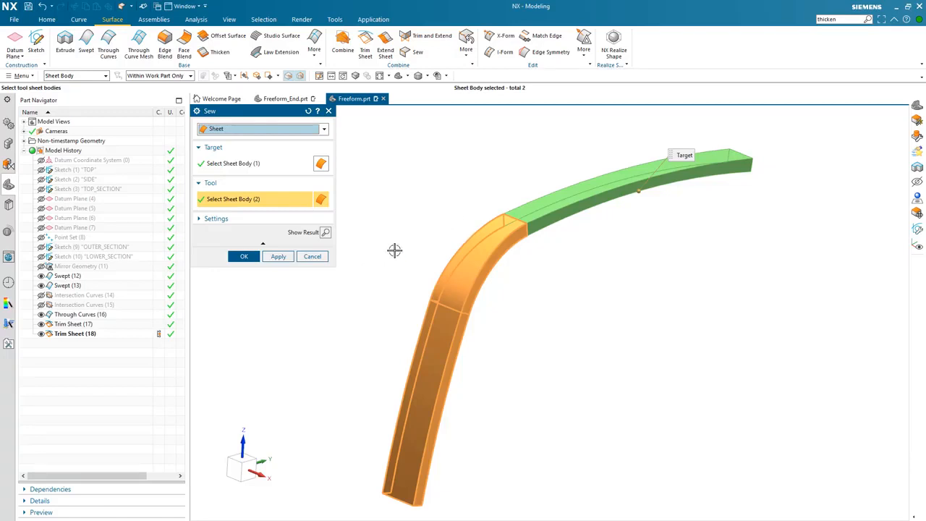
click(246, 258)
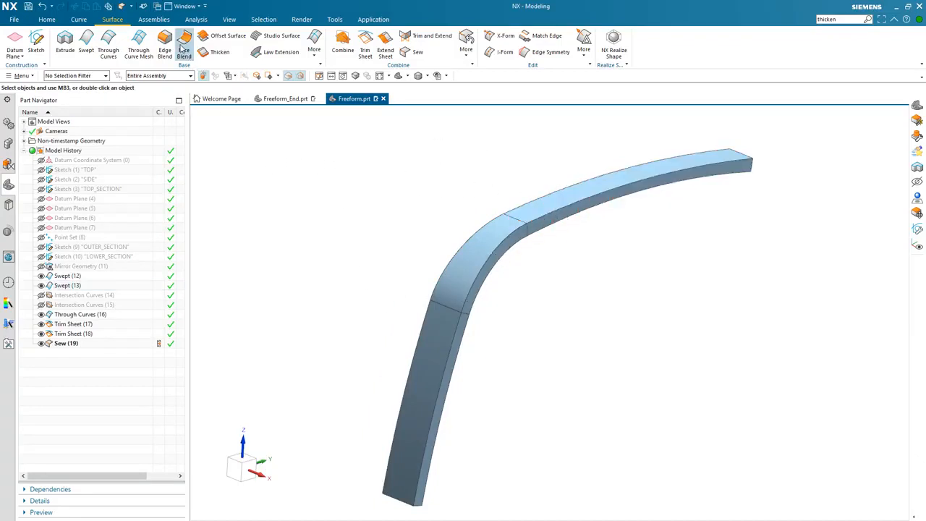
Step: Blend both long outer edge chains of the sewn beam with a circular 25 mm radius
click(174, 48)
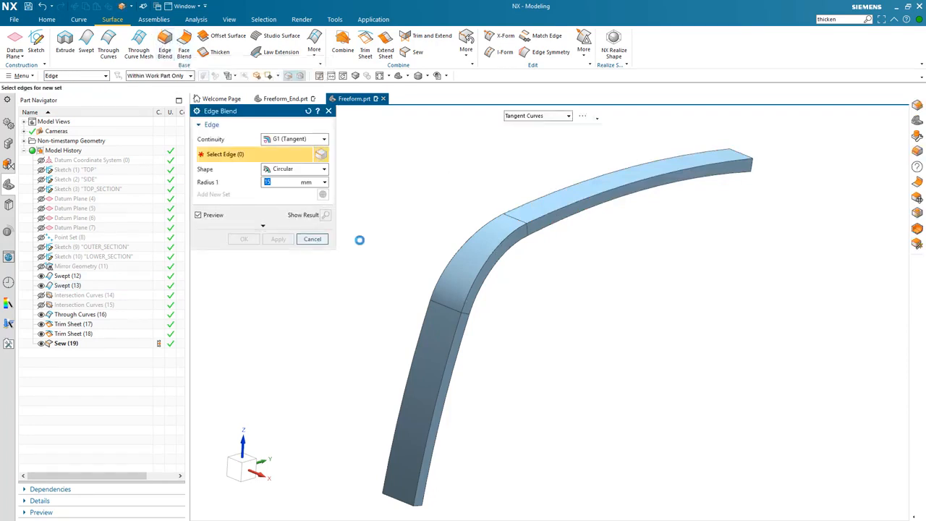
click(547, 214)
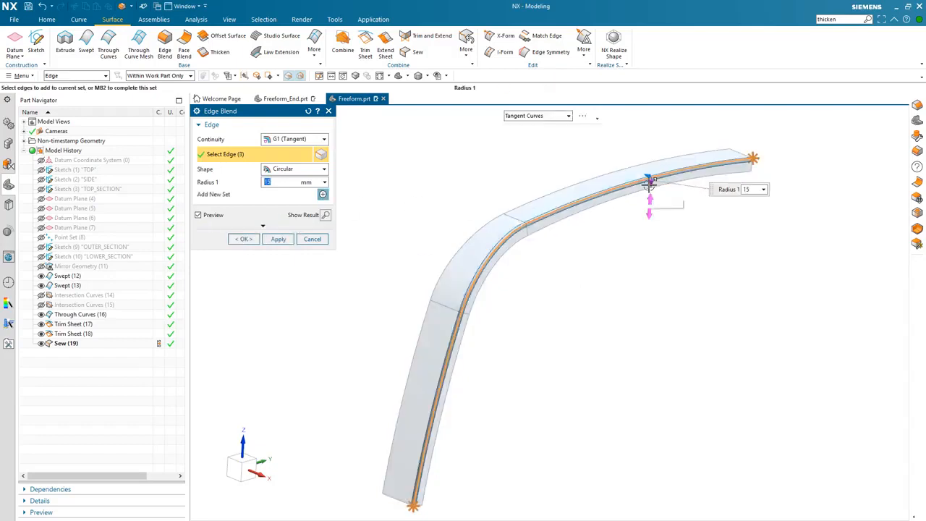
drag(649, 182, 647, 182)
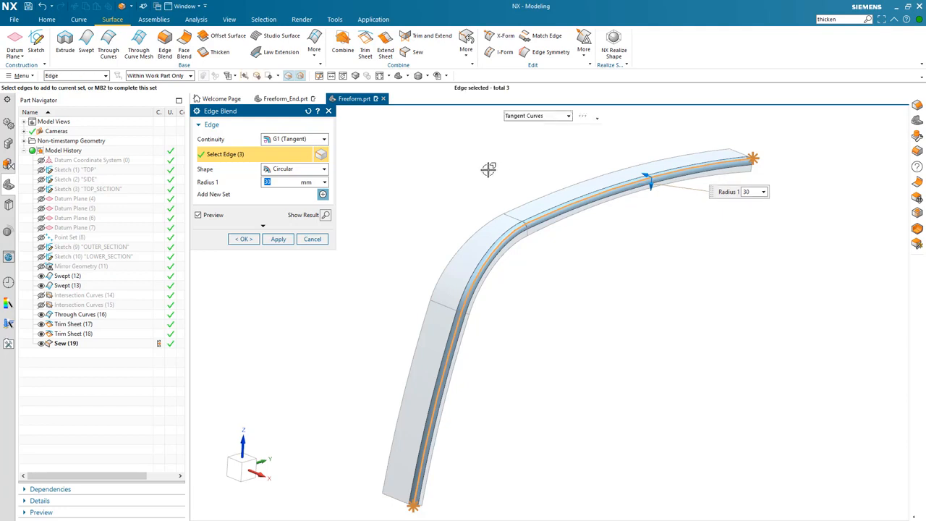
key(Return)
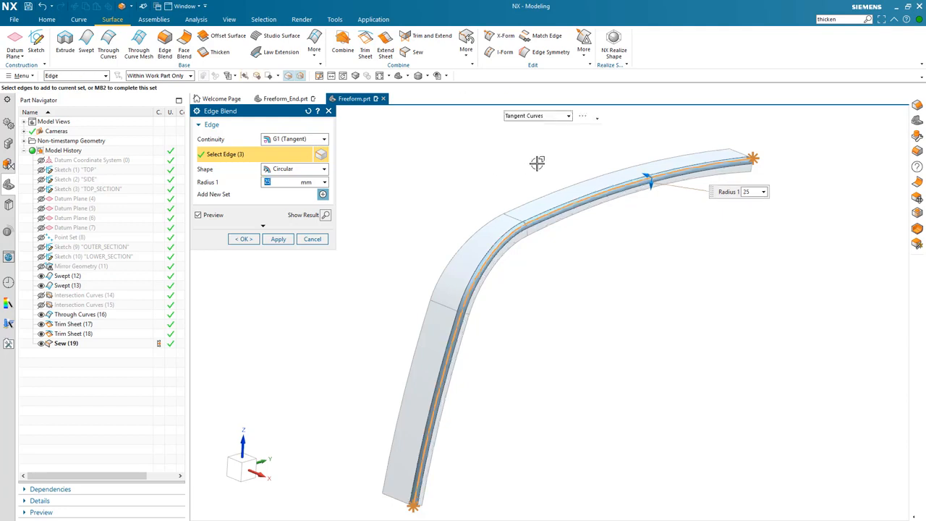
click(580, 182)
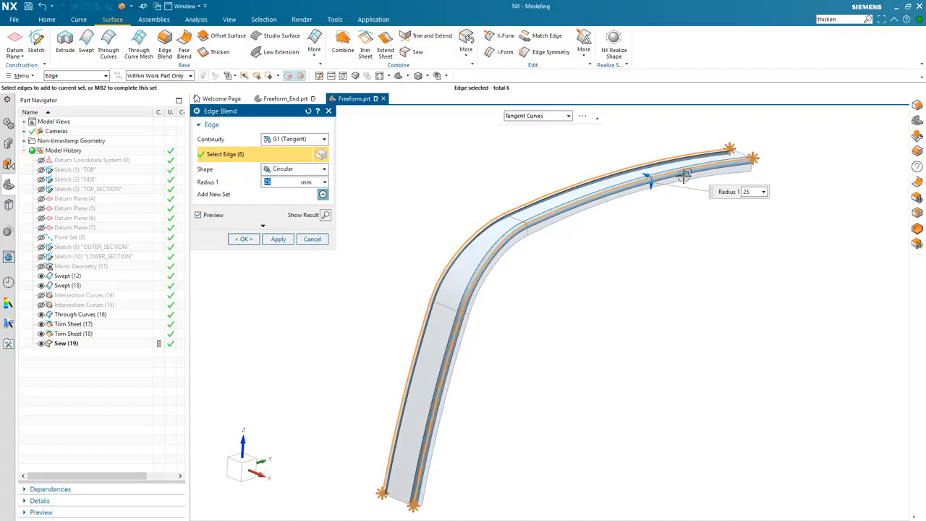
click(245, 240)
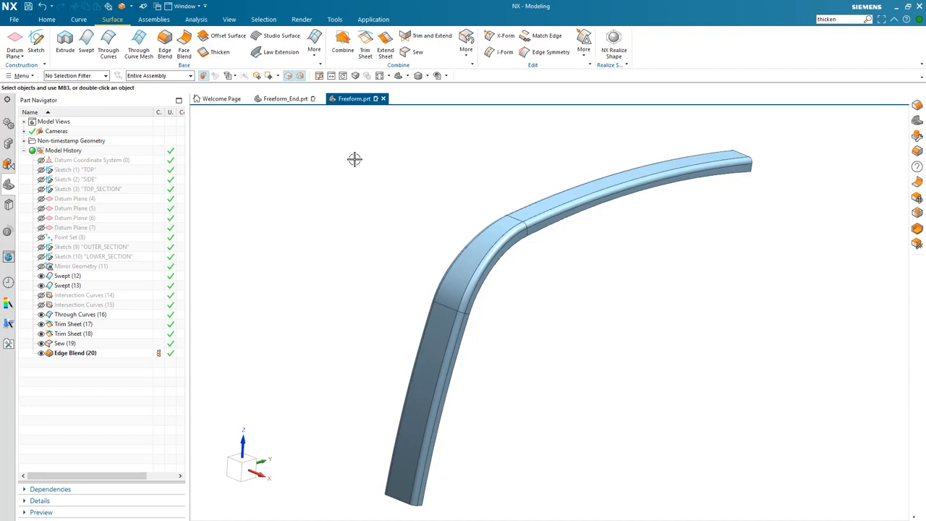
Step: Thicken all faces of the blended beam sheet with Offset 1 set to 3 mm, checking the result display before accepting
mouse_move(480, 193)
middle_down()
mouse_move(569, 188)
mouse_move(598, 175)
middle_up()
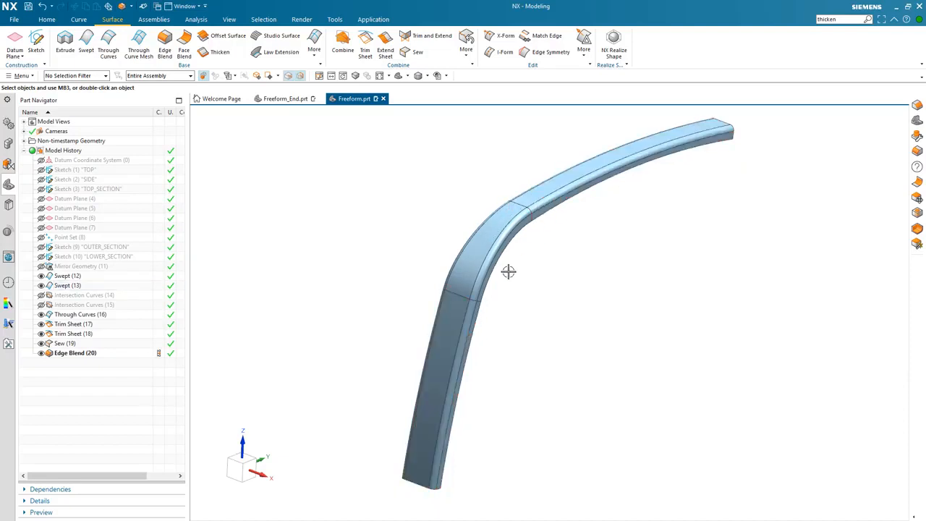
middle_drag(369, 216, 369, 216)
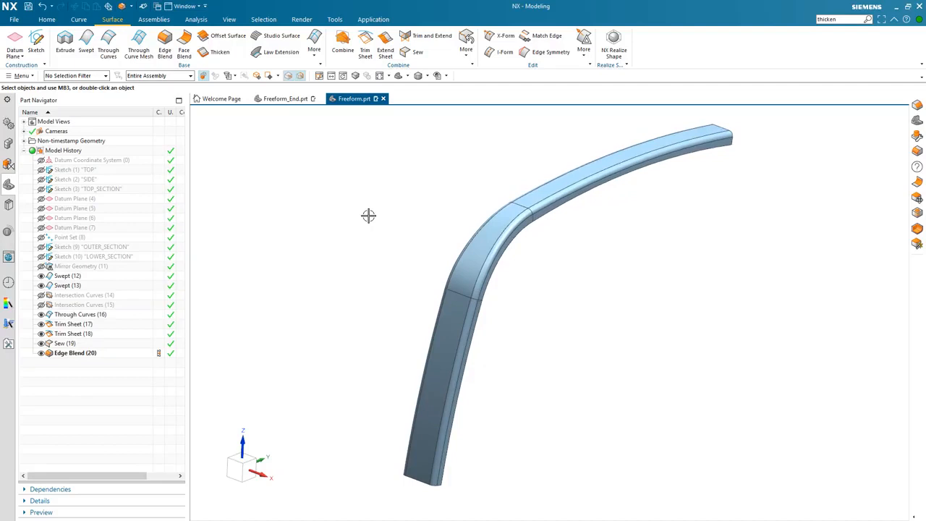
click(215, 56)
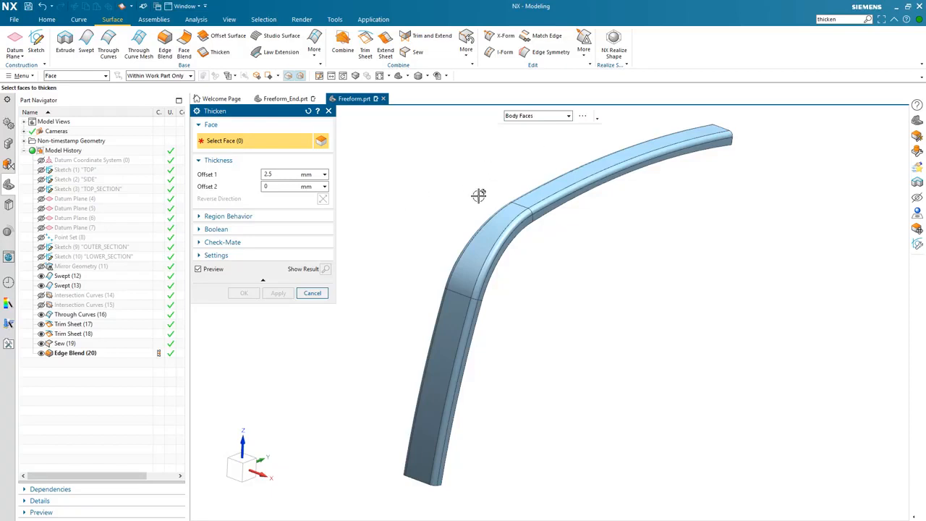
click(533, 198)
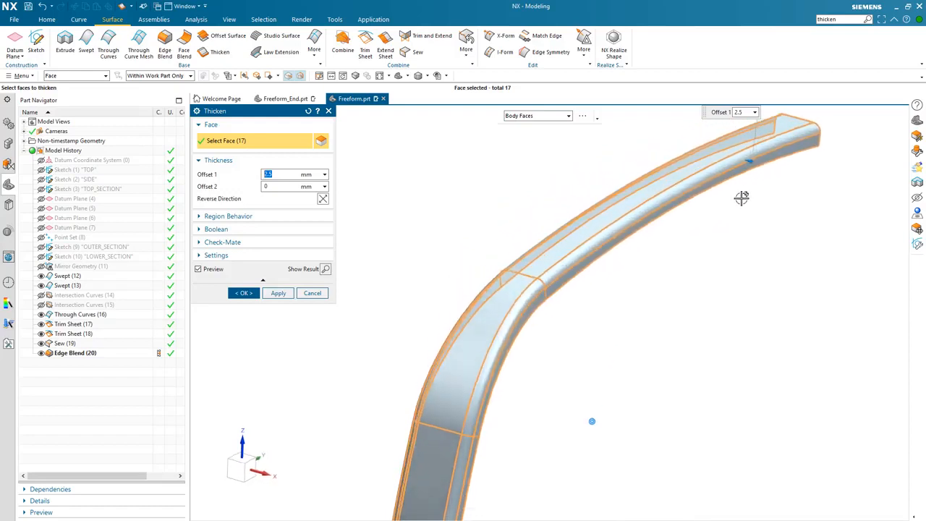
middle_drag(752, 196, 718, 200)
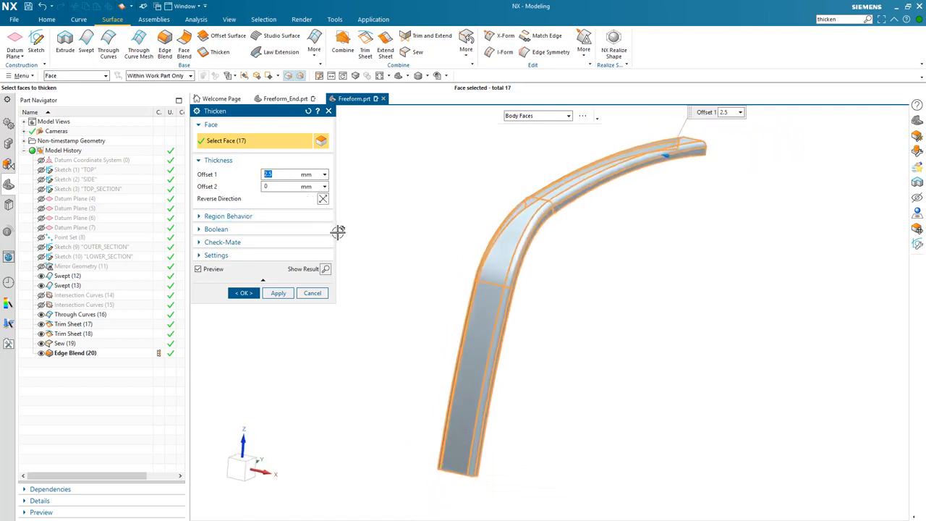
click(326, 270)
click(326, 269)
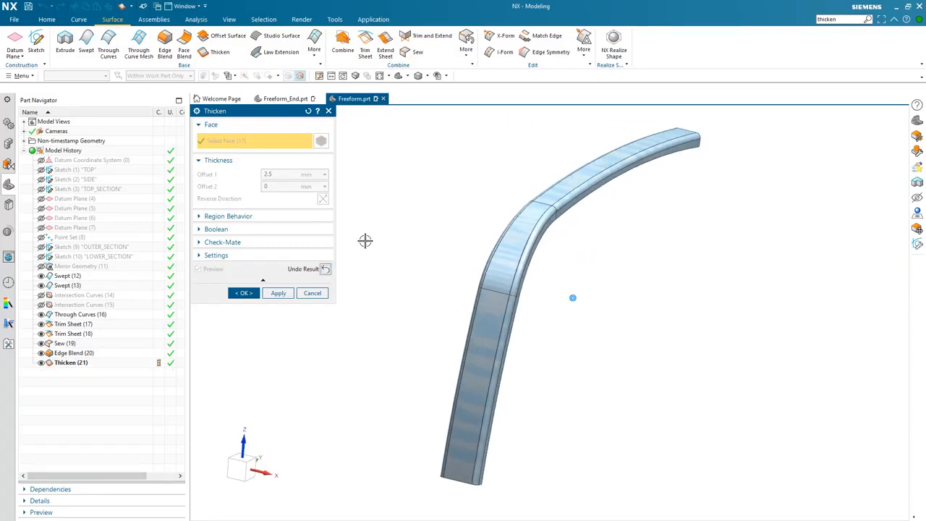
click(326, 270)
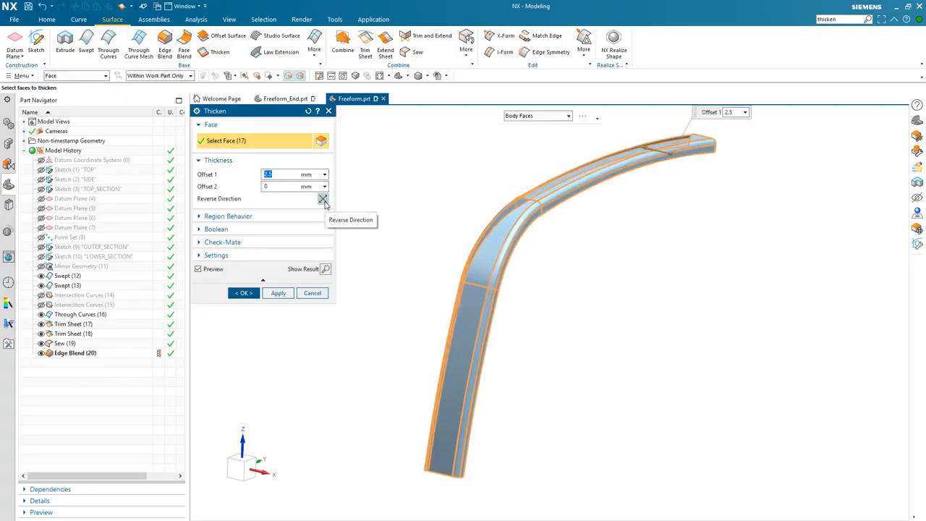
text(3)
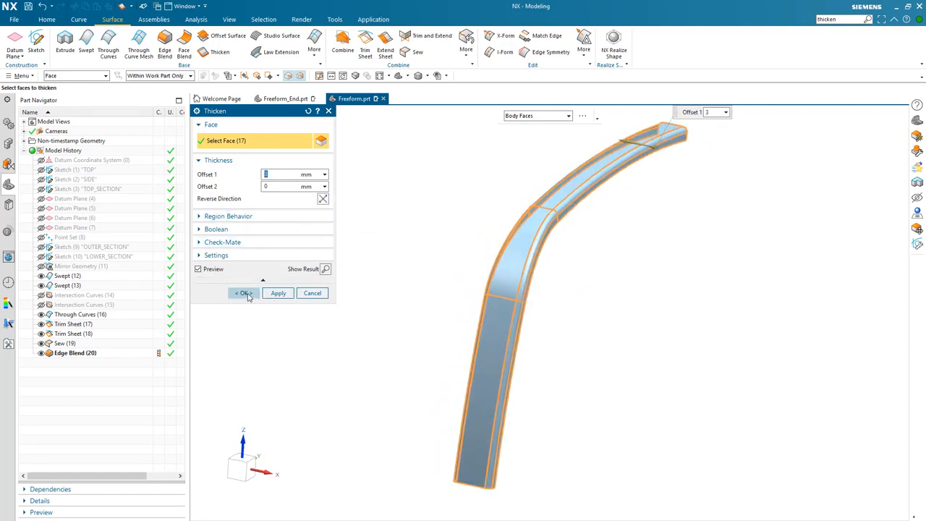
click(246, 293)
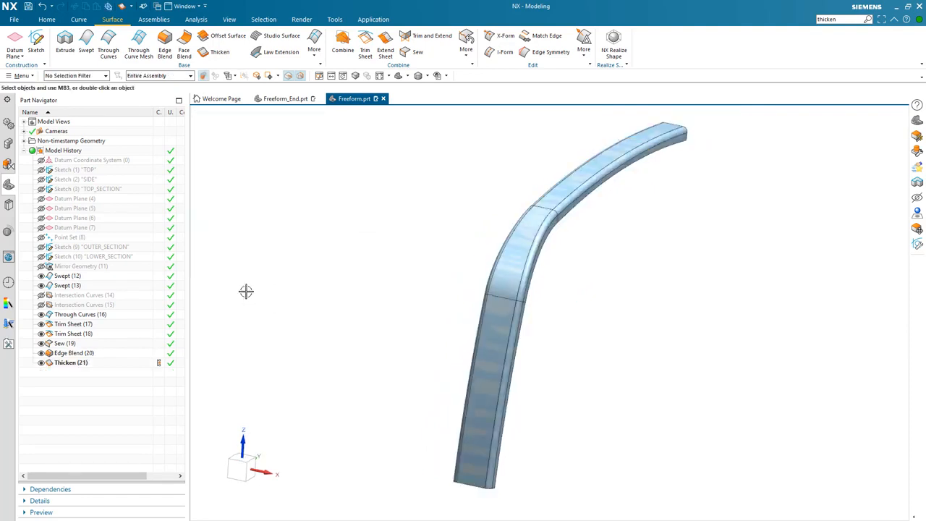
Step: Compare the beam end before and after thickening by making Edge Blend the current feature, then Thicken again
click(711, 251)
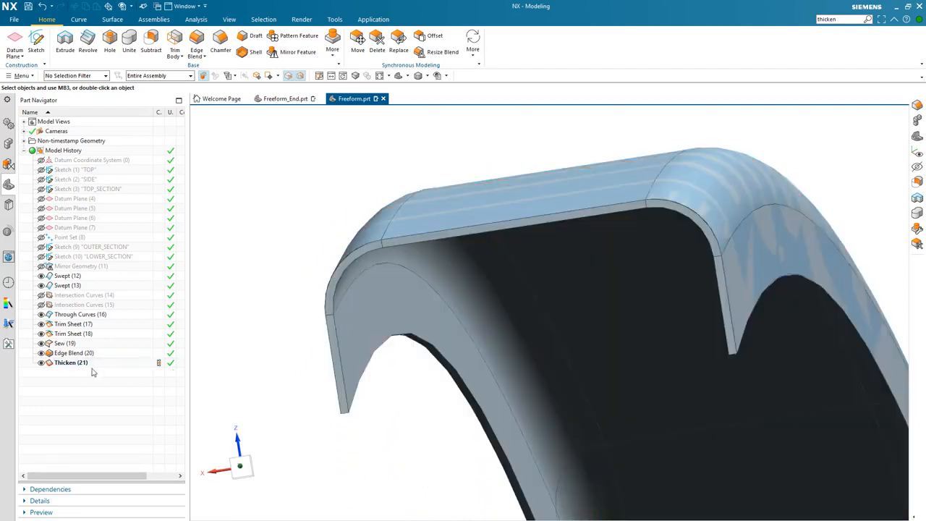
click(66, 363)
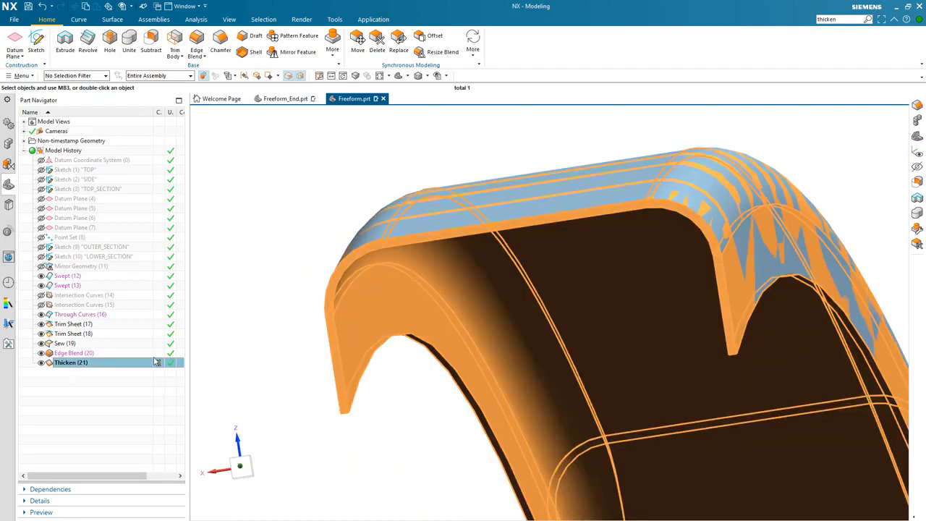
click(158, 355)
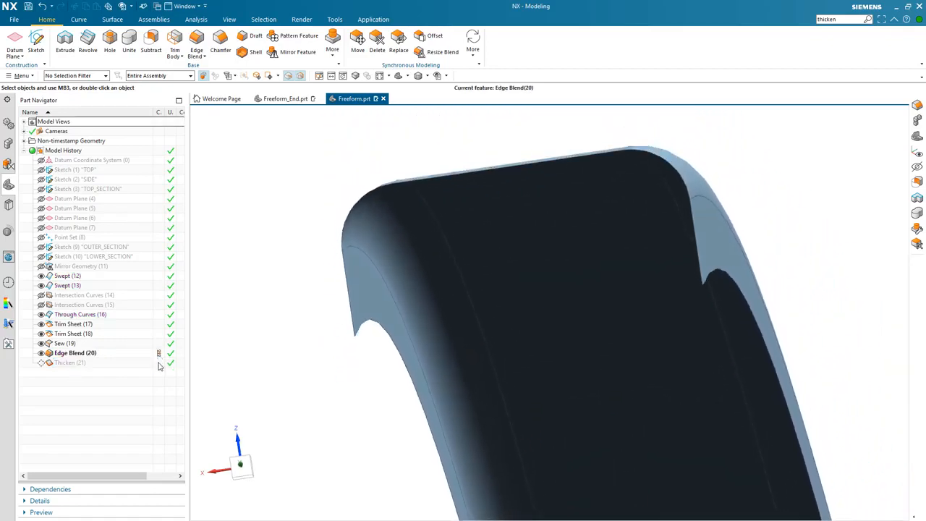
click(160, 364)
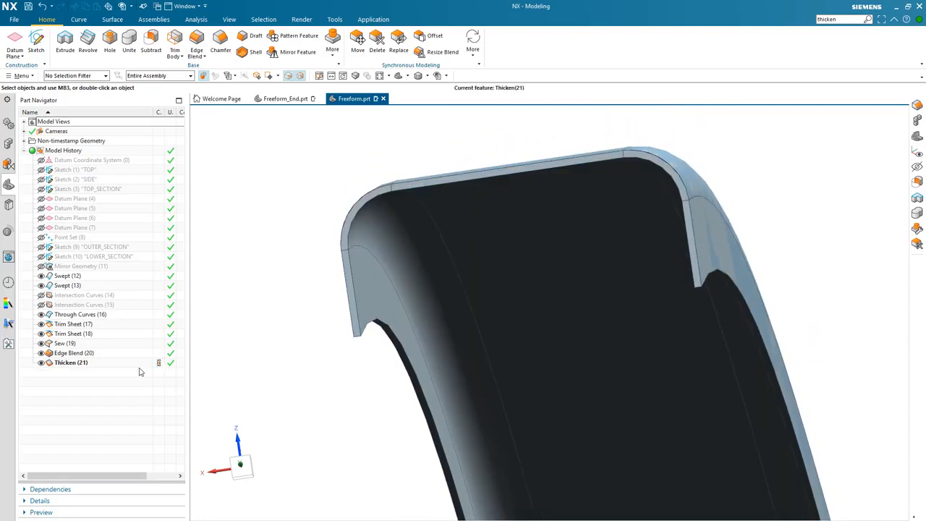
Step: Edit the Thicken feature and set its Offset 1 to 5 mm
double_click(72, 364)
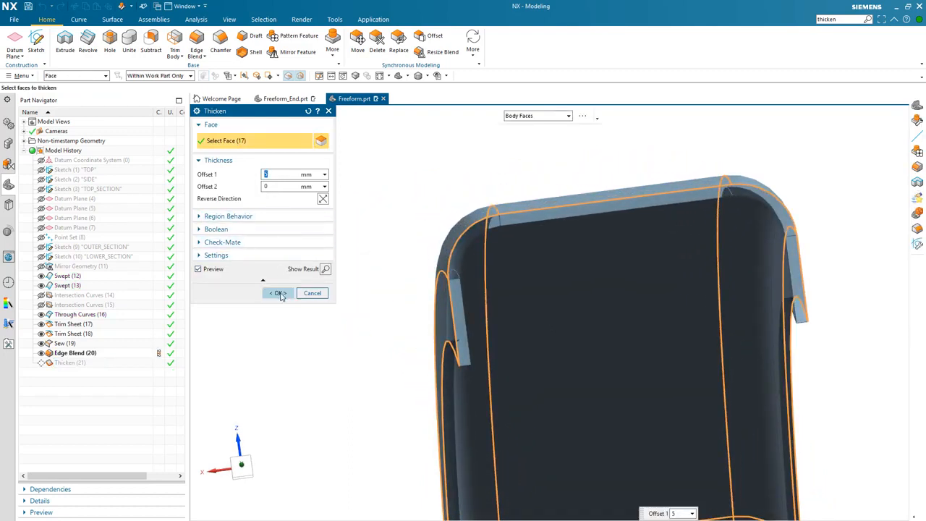
click(282, 293)
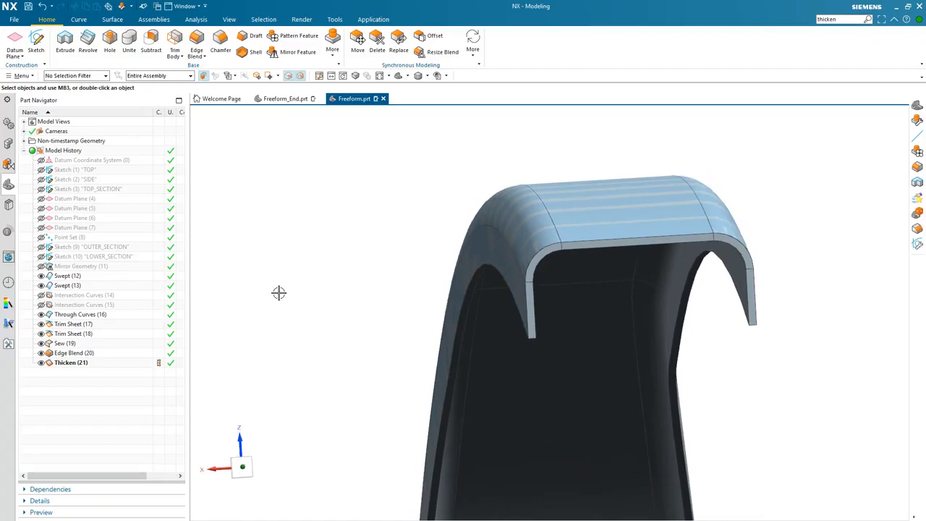
Step: Change the object display colour of the thickened solid body to a bright blue, leaving the underlying sheet bodies' colour as is
key(ctrl+j)
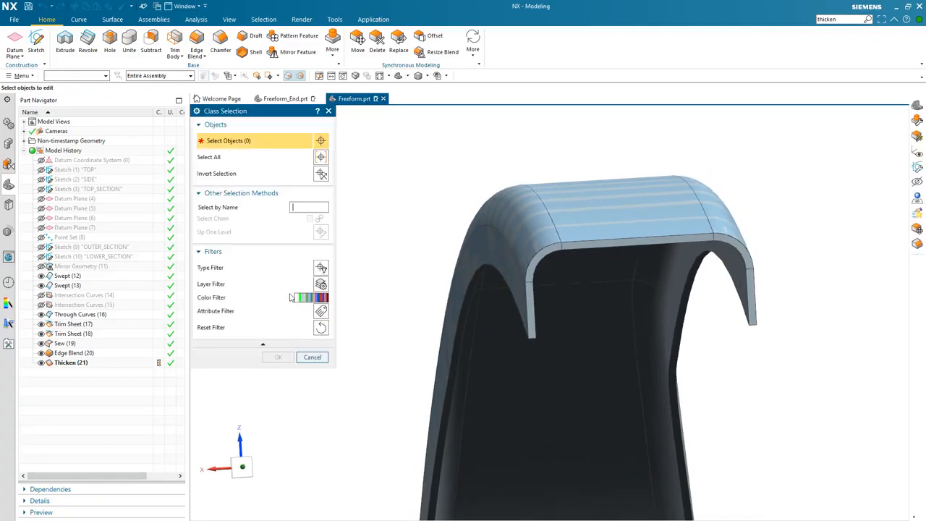
click(532, 271)
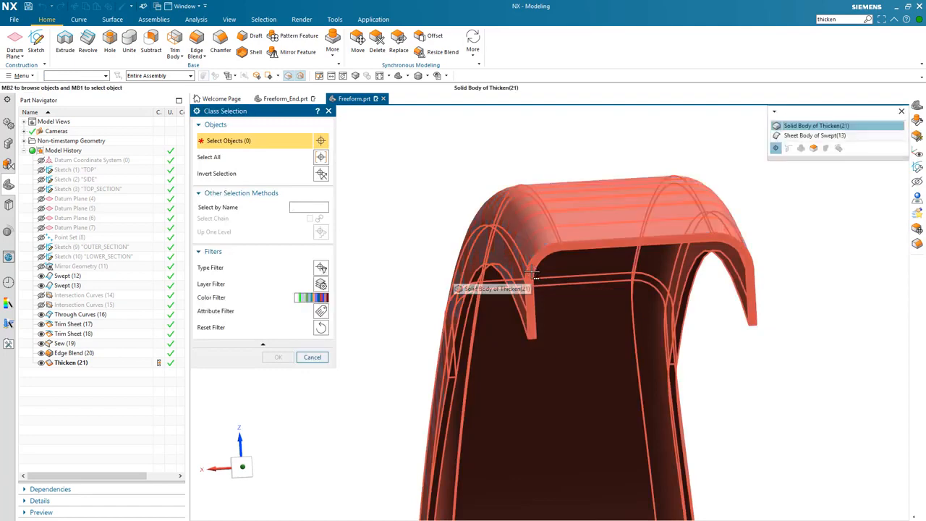
click(796, 127)
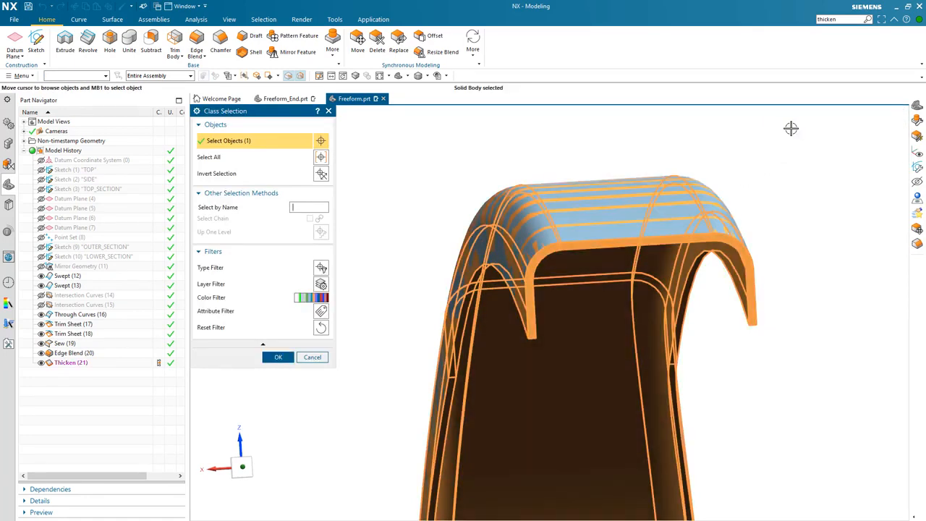
click(279, 358)
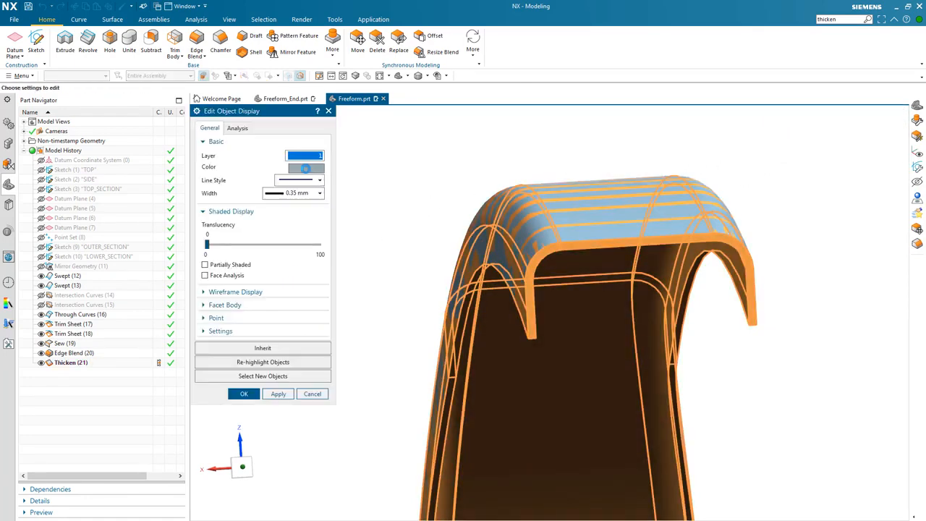
click(305, 167)
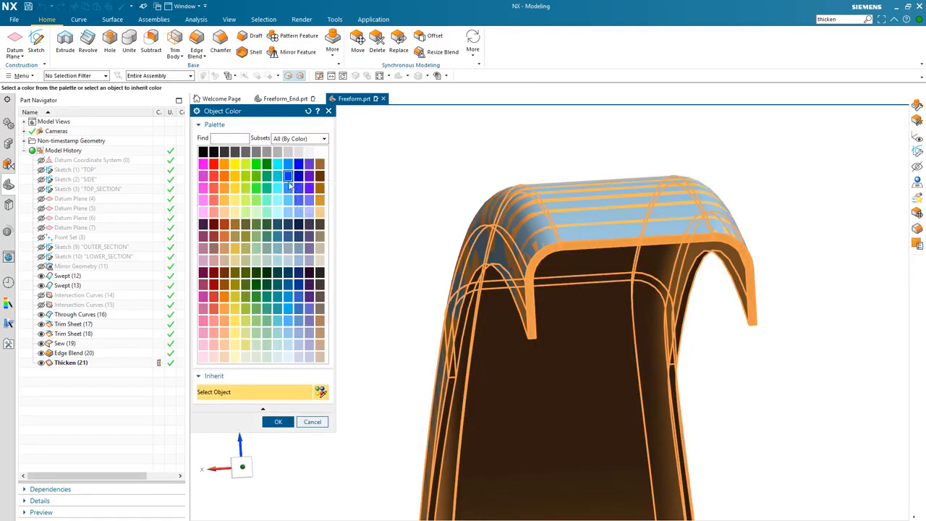
click(277, 422)
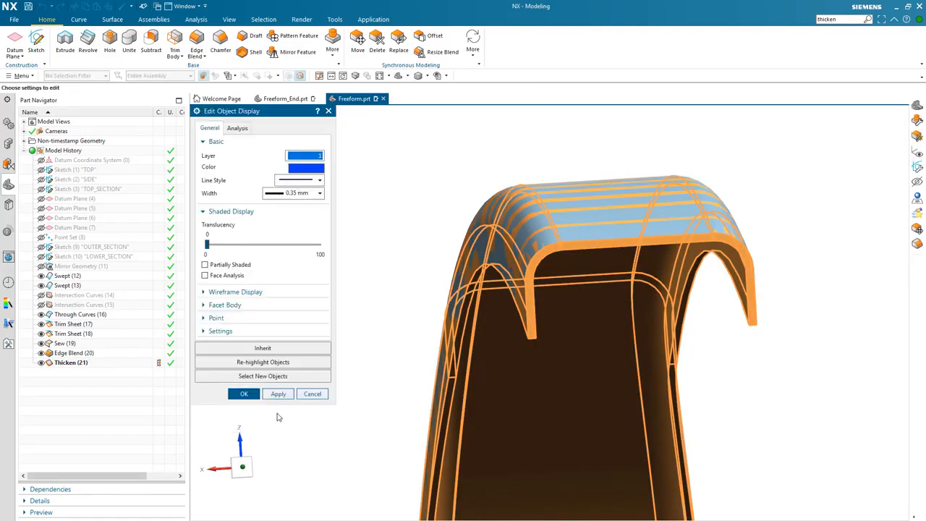
click(278, 395)
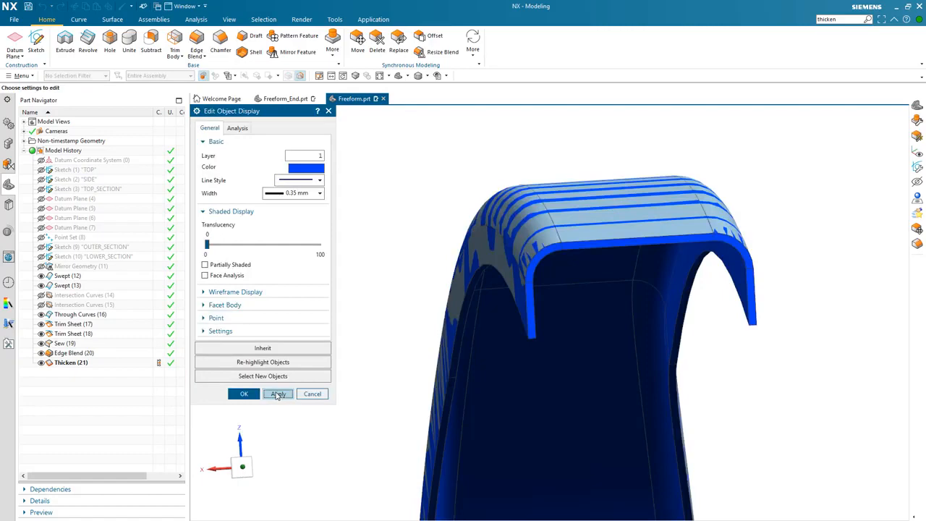
click(246, 395)
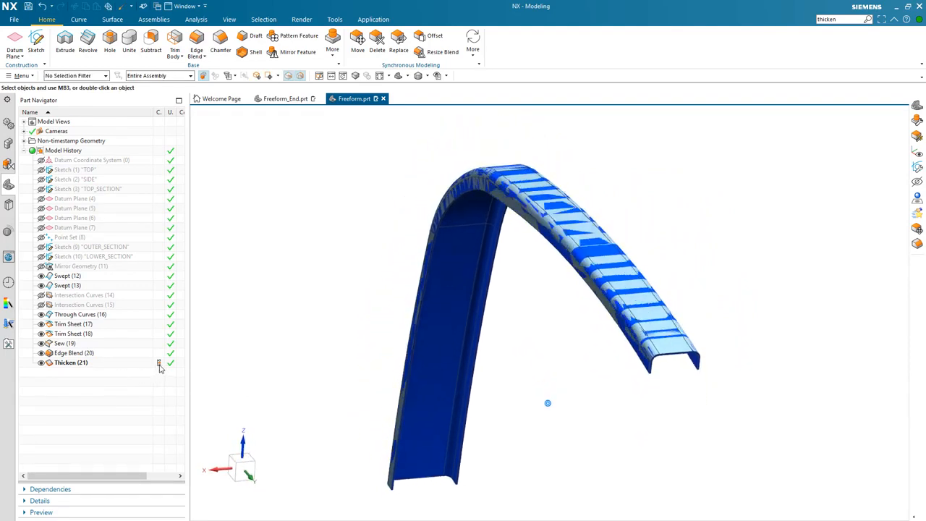
Step: Check the underlying sheet by making Edge Blend the current feature and returning to Thicken, and hide all sheet bodies
click(160, 355)
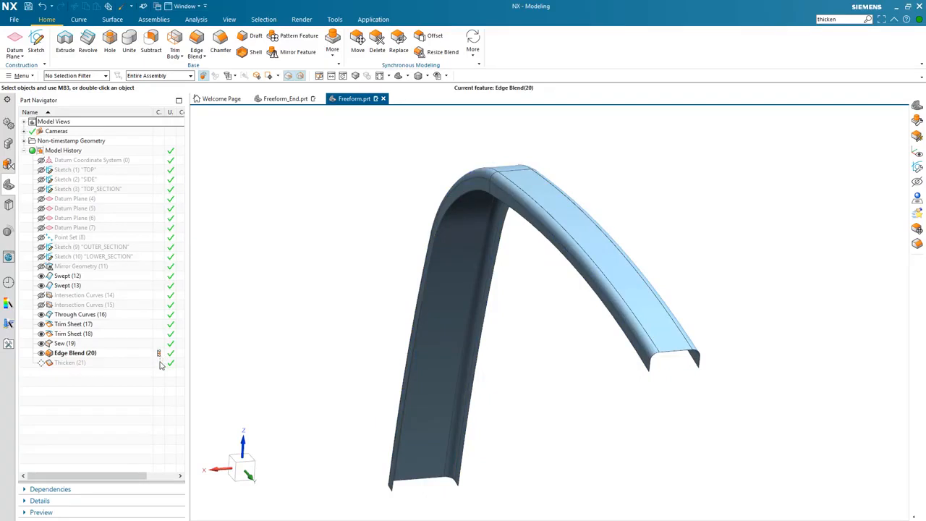
click(160, 362)
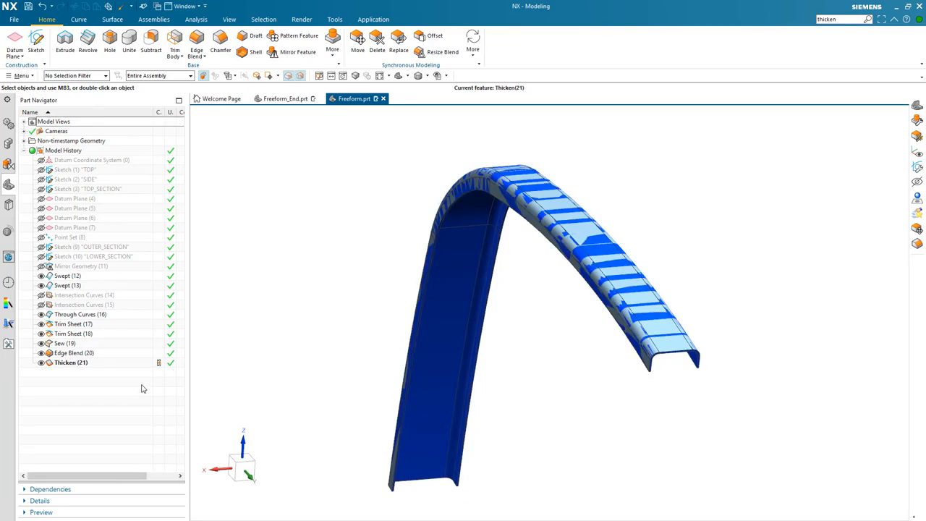
key(ctrl+w)
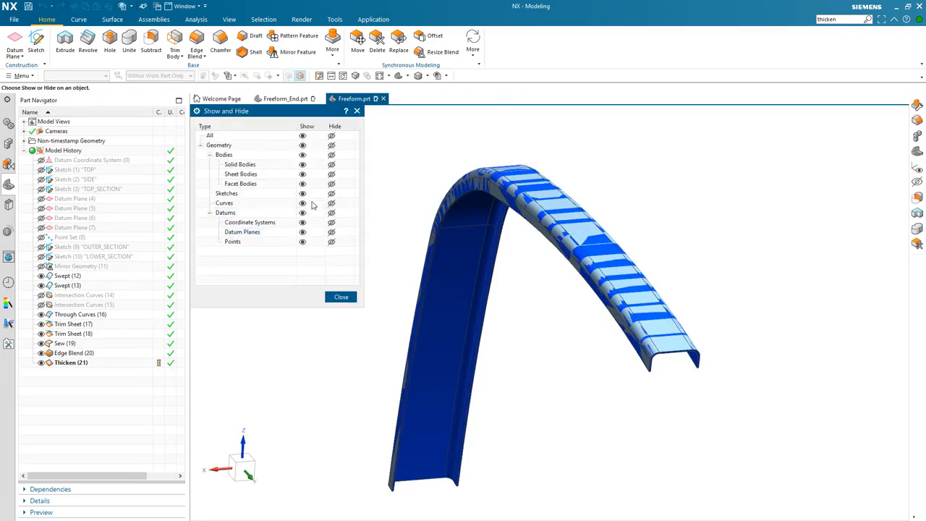
click(332, 174)
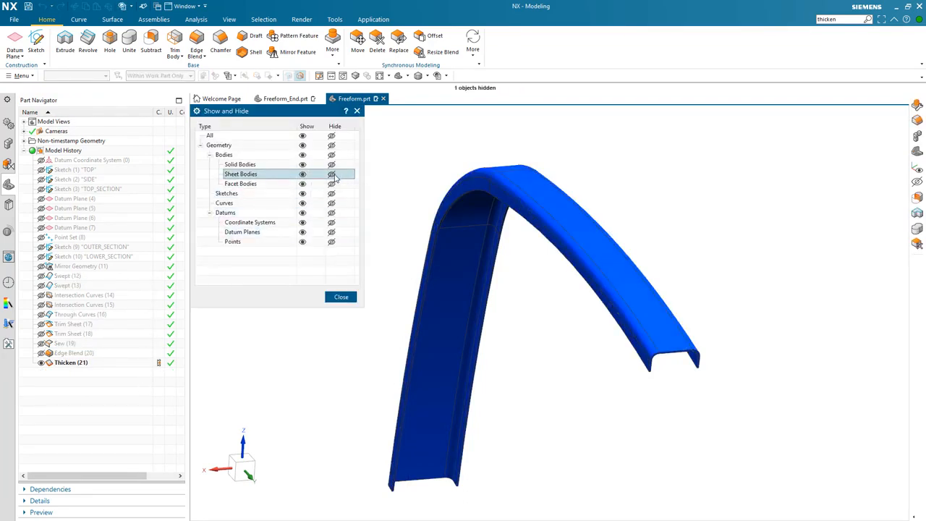
click(340, 298)
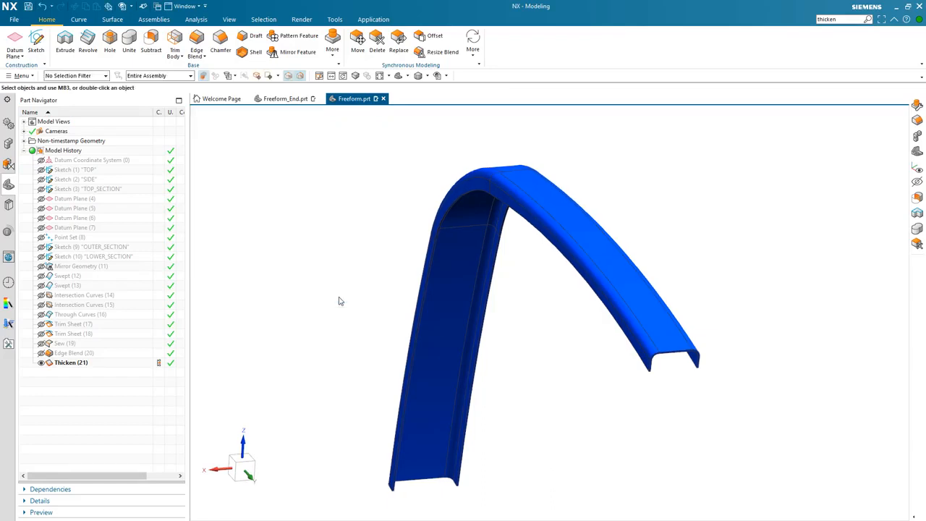